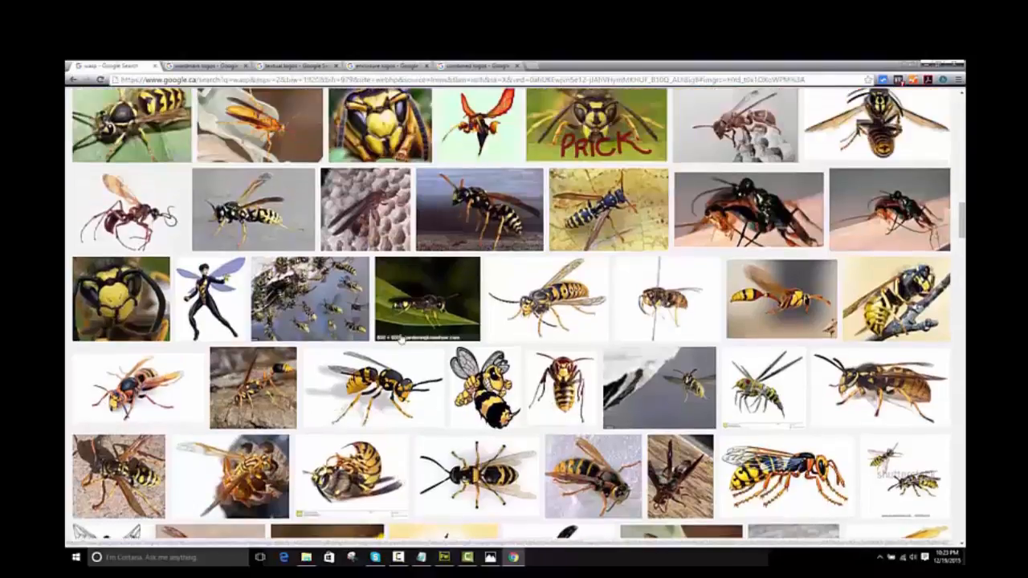
Browse the wasp image search results for reference pictures
scroll(400, 340, "up", 1)
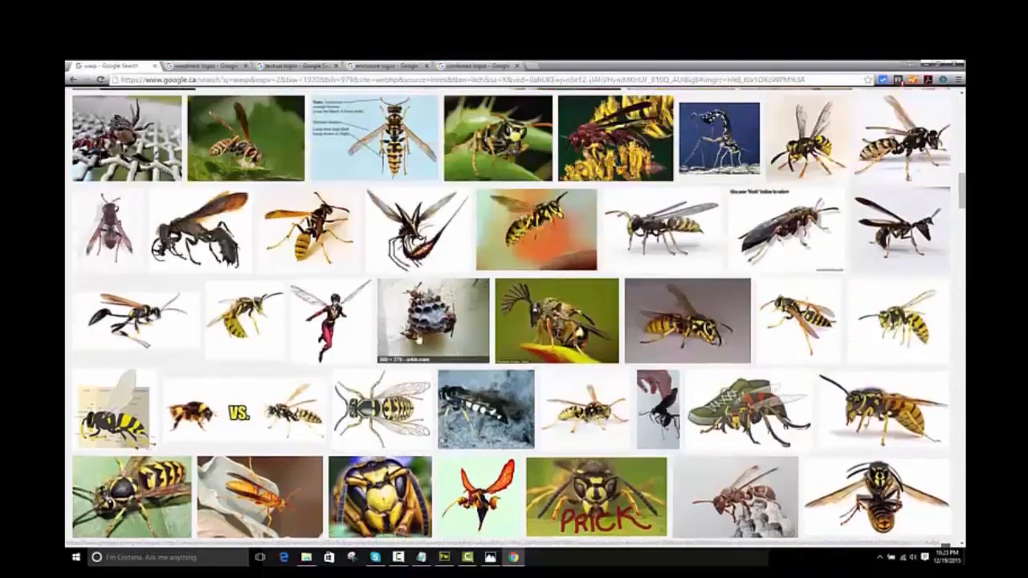
scroll(472, 299, "up", 2)
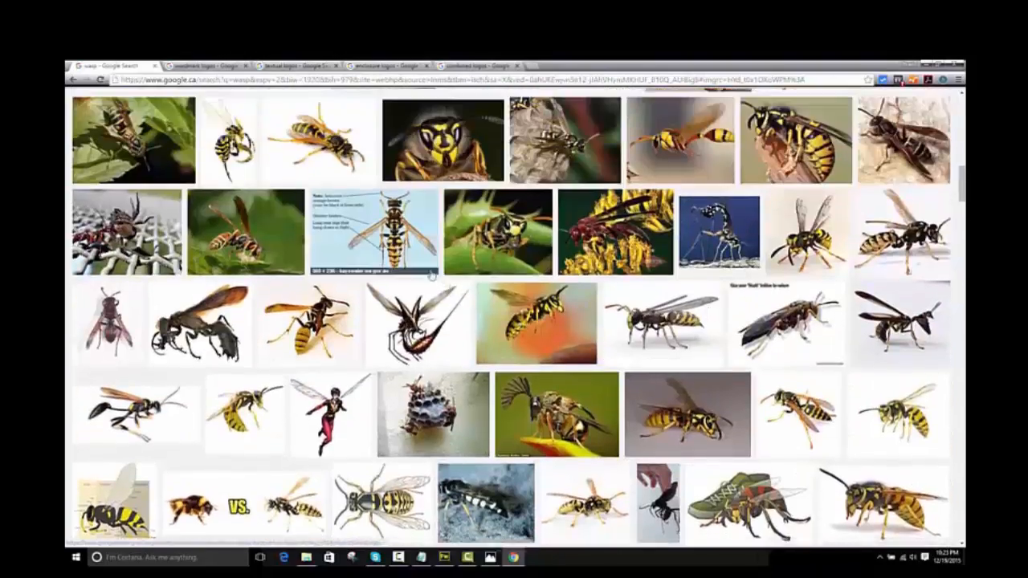
scroll(472, 299, "up", 1)
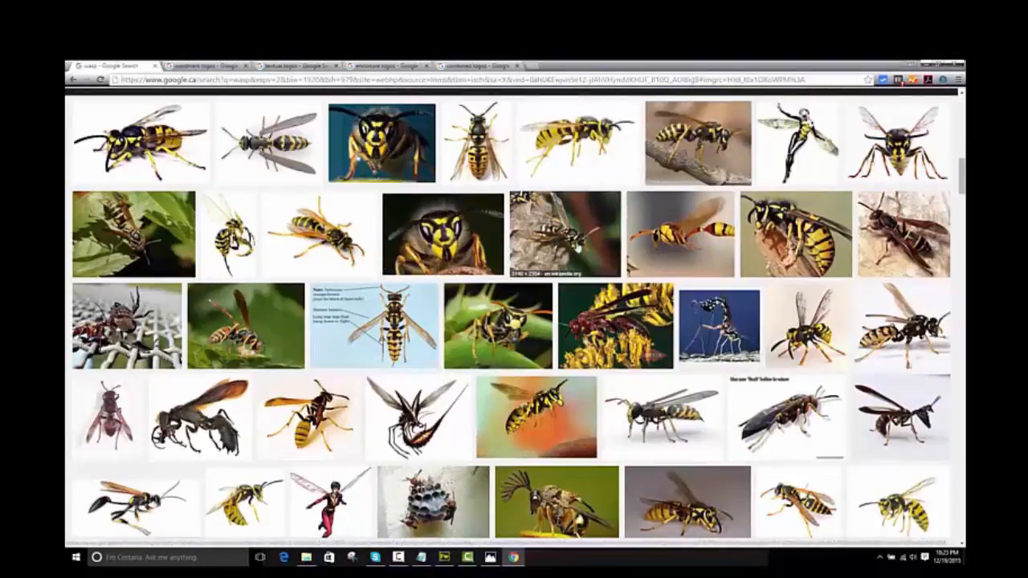
scroll(693, 287, "down", 1)
scroll(693, 288, "down", 2)
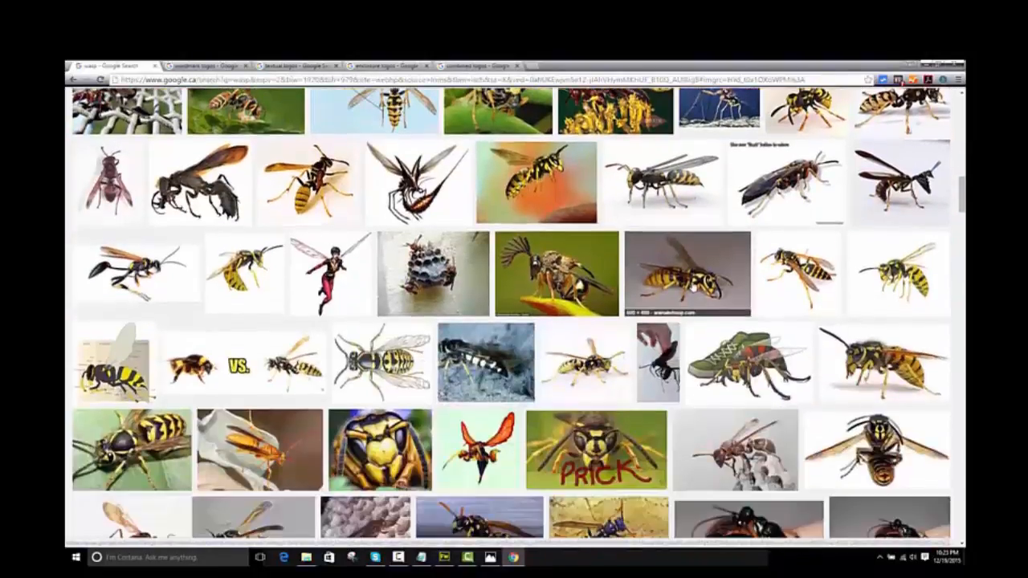
scroll(691, 288, "down", 3)
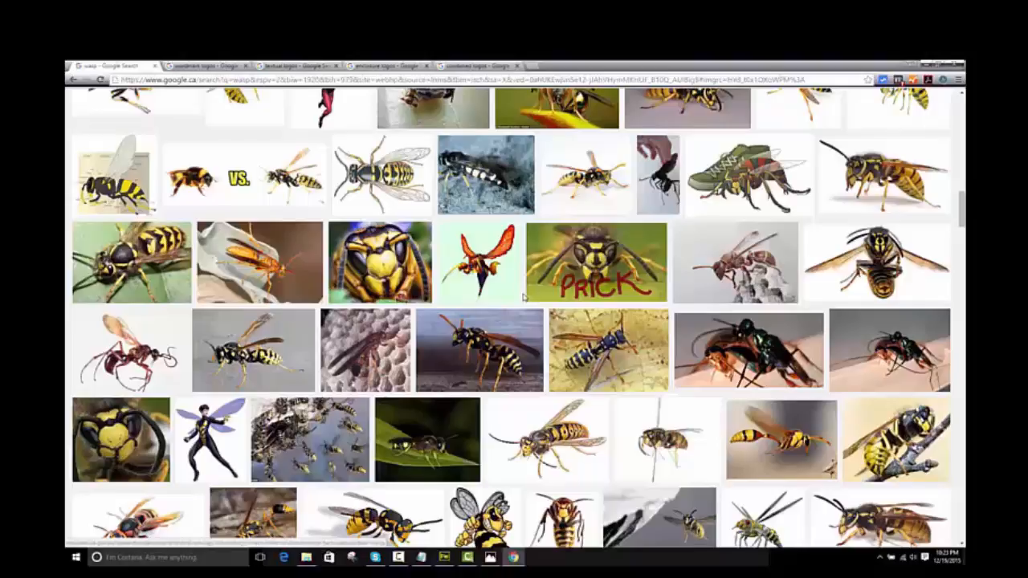
Switch to the Photos app and go from 2.jpg, the wasp sketch with drawing supplies, to the following picture
left_click(444, 557)
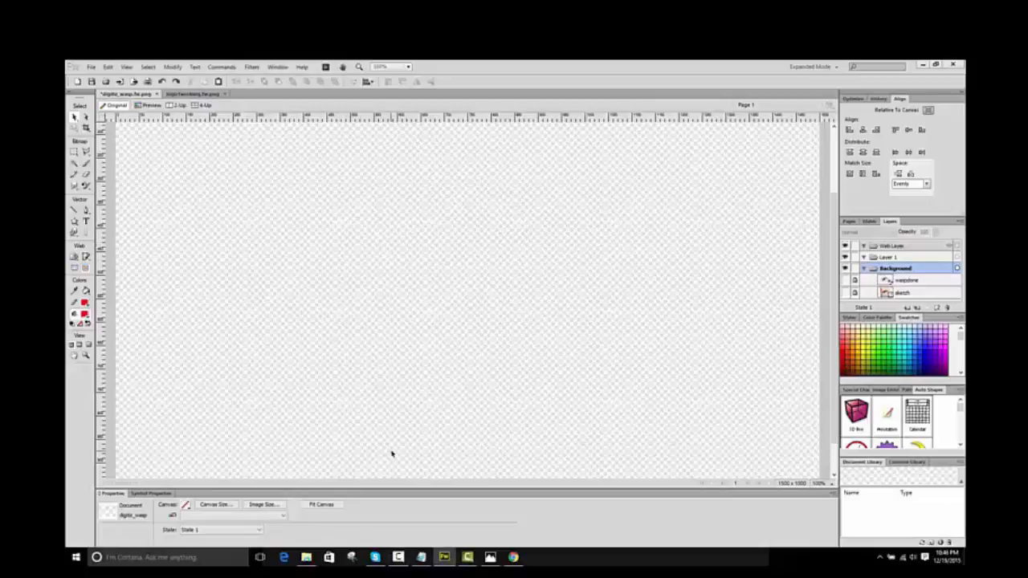
left_click(490, 557)
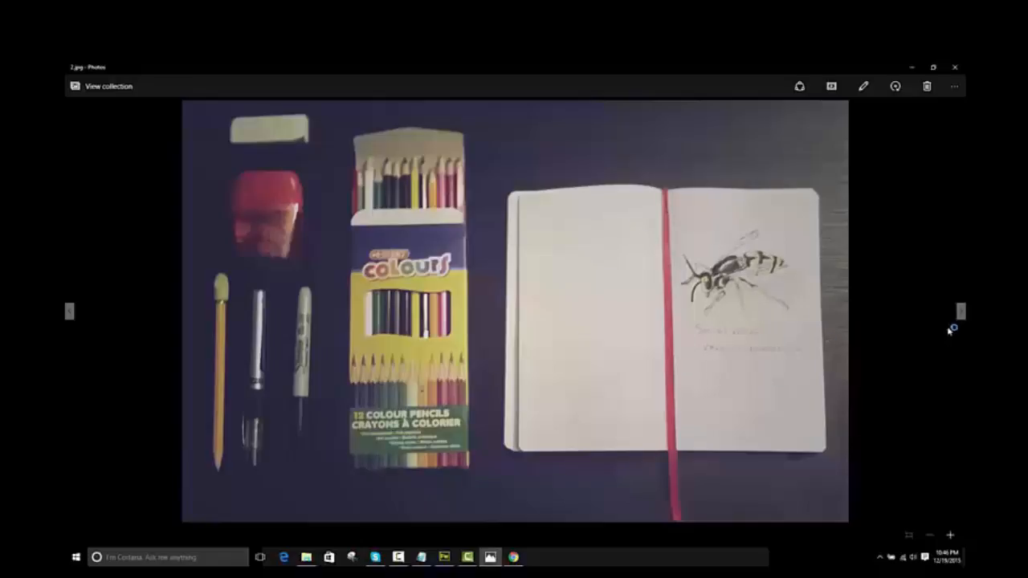
left_click(960, 311)
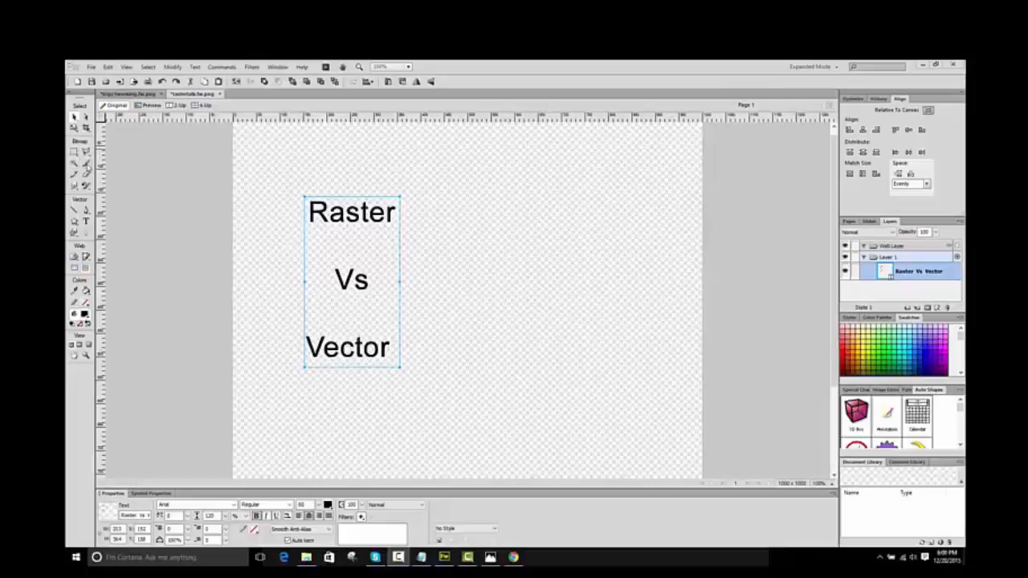
Paint a wavy red stroke beside the word "Raster" using the Brush tool with a Soft Rounded tip of size 42
left_click(86, 163)
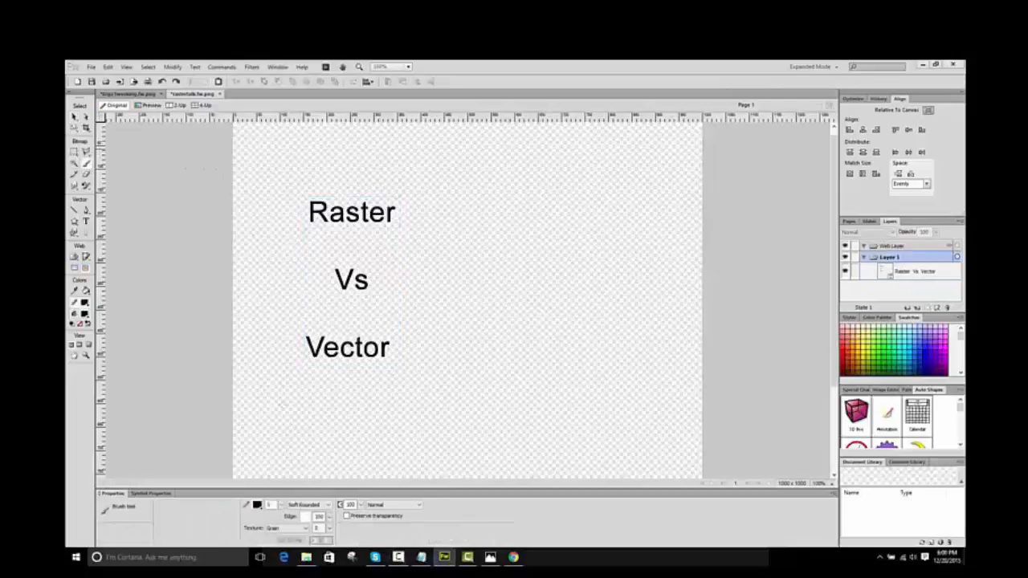
left_click(257, 505)
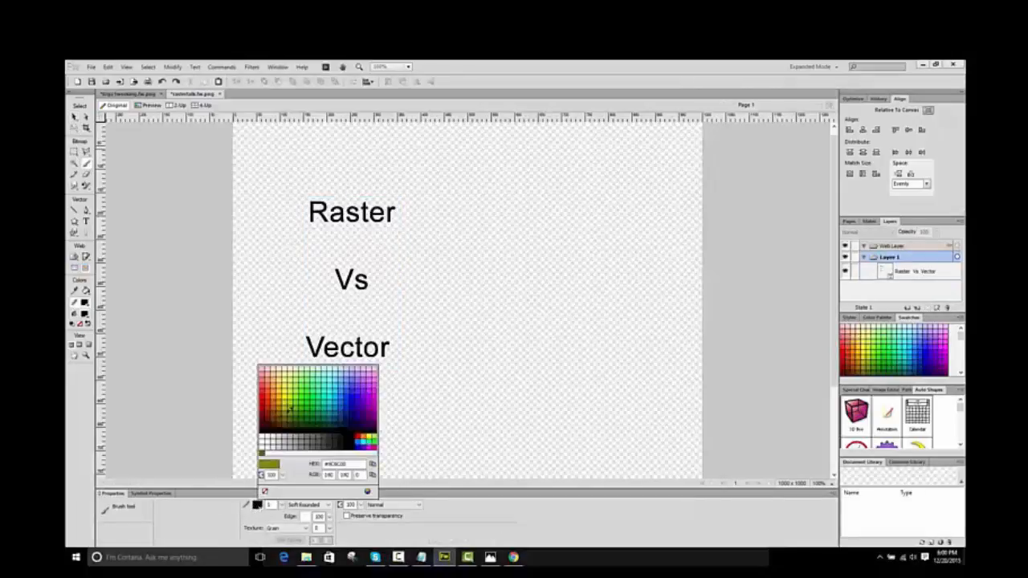
left_click(265, 394)
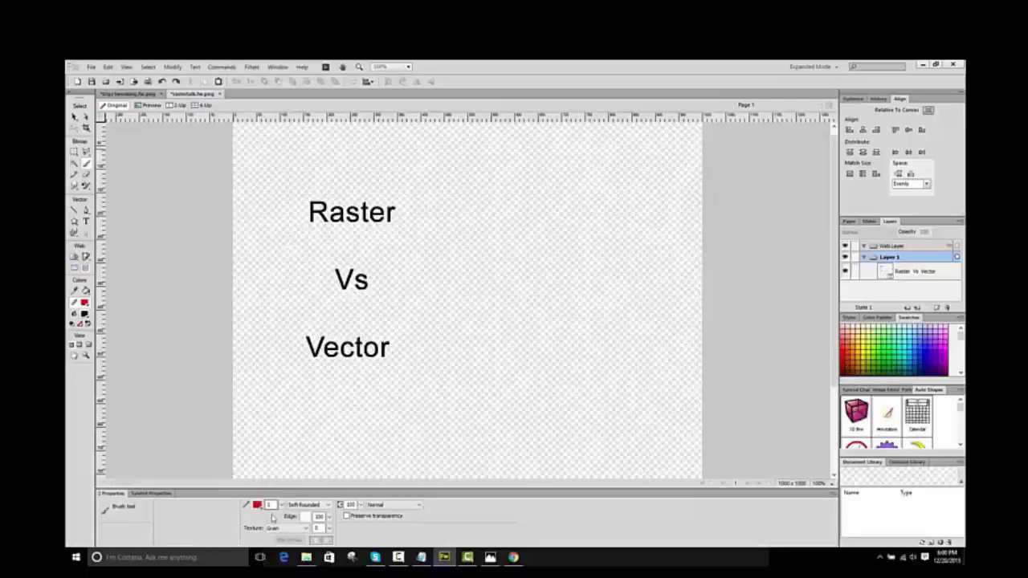
left_click_drag(283, 505, 287, 466)
mouse_move(589, 184)
left_mouse_down()
mouse_move(510, 189)
mouse_move(477, 232)
mouse_move(442, 211)
left_mouse_up()
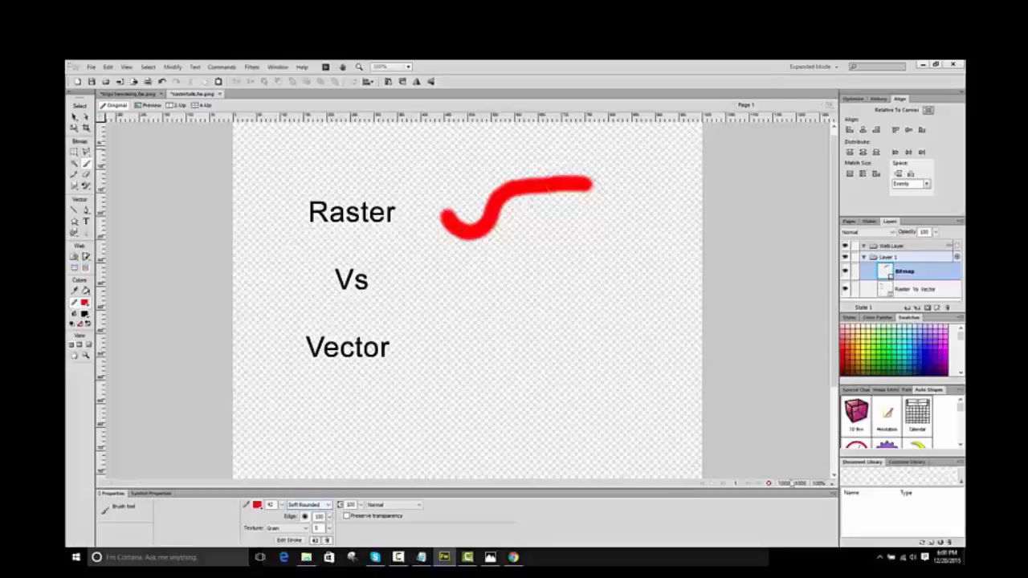
Examine the edges of the red brush stroke at 300% magnification, then return to 100%
left_click(819, 483)
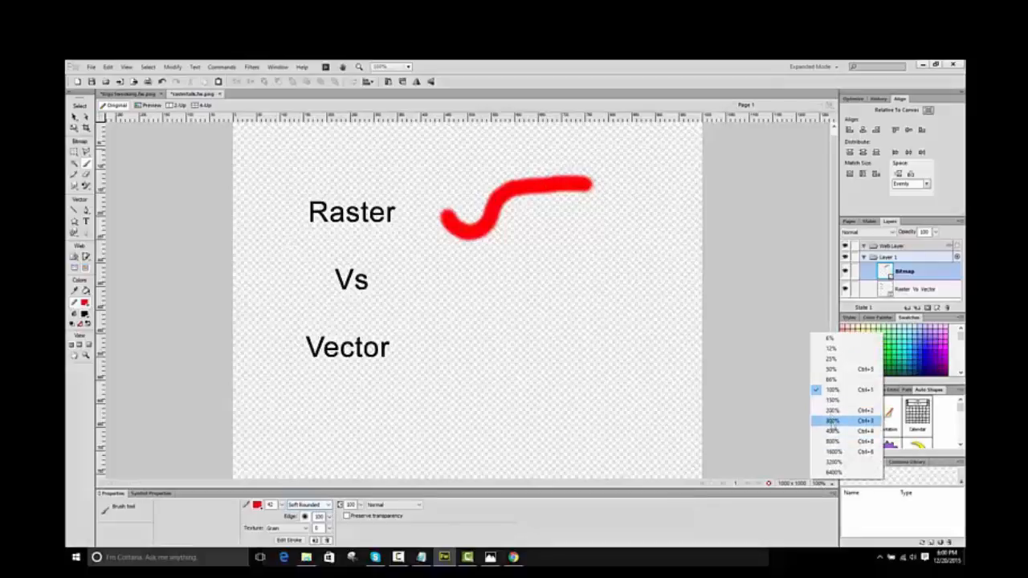
left_click(833, 421)
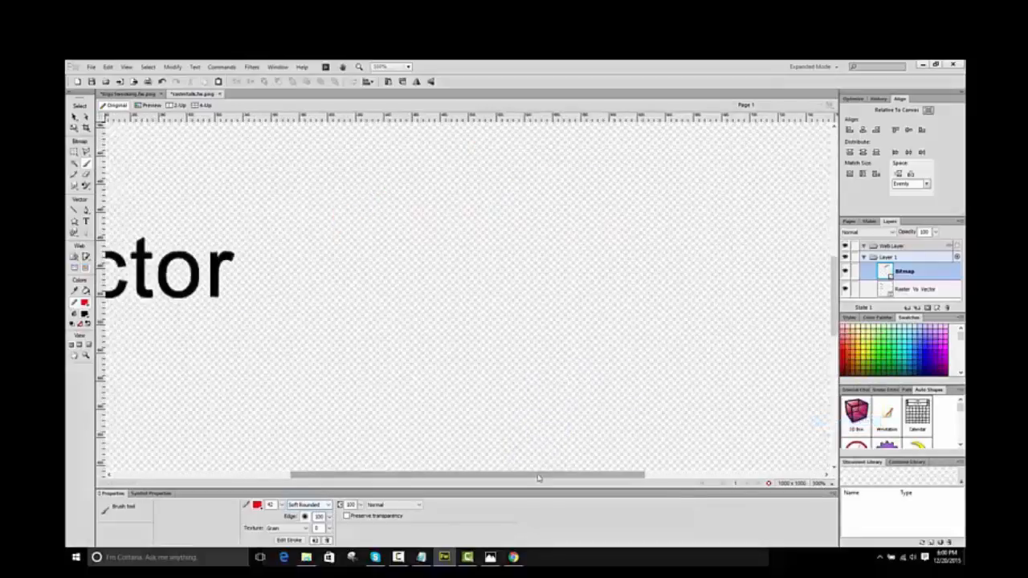
left_click_drag(538, 476, 384, 475)
scroll(491, 426, "up", 3)
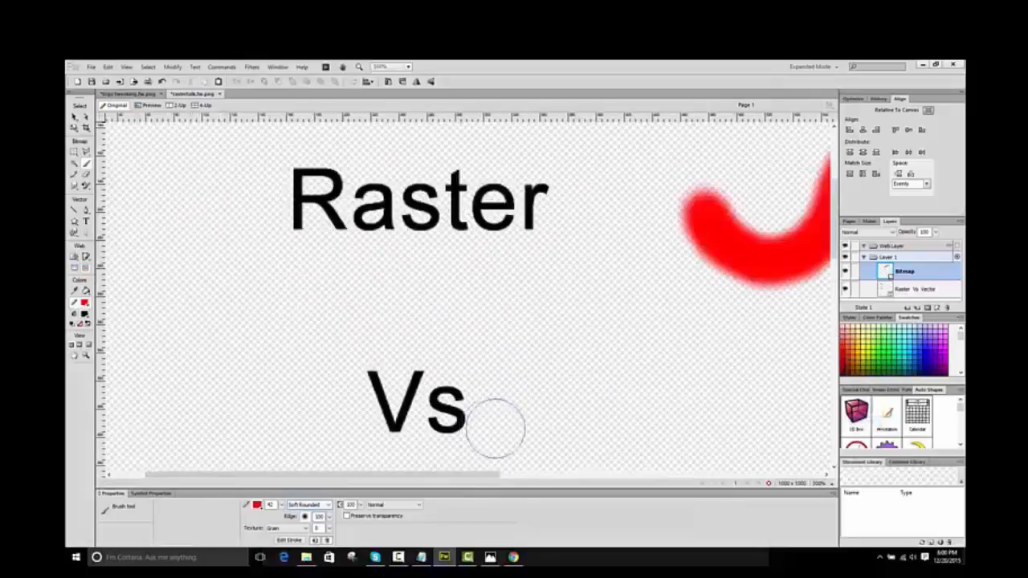
left_click_drag(474, 476, 645, 487)
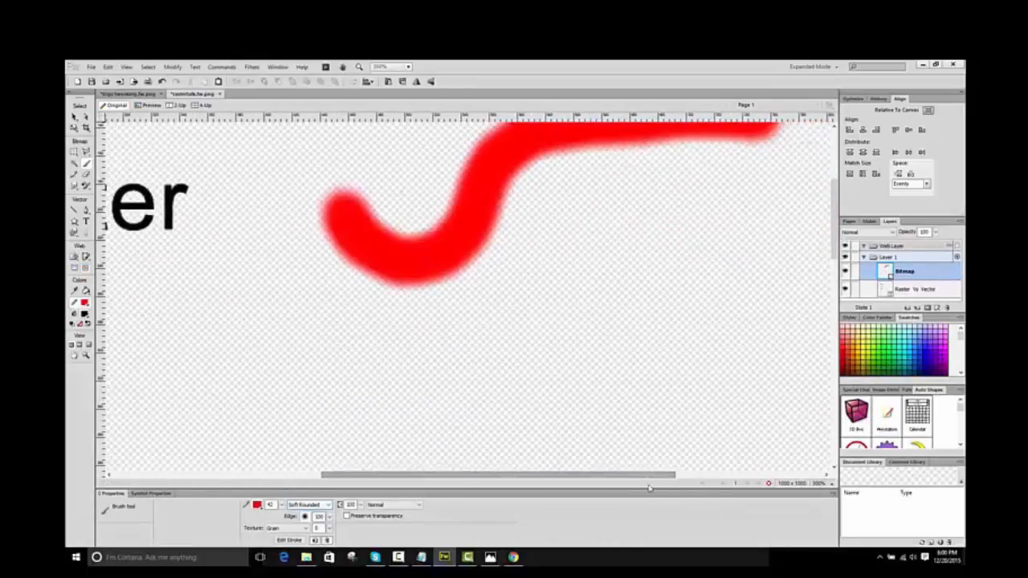
left_click(831, 484)
left_click(833, 391)
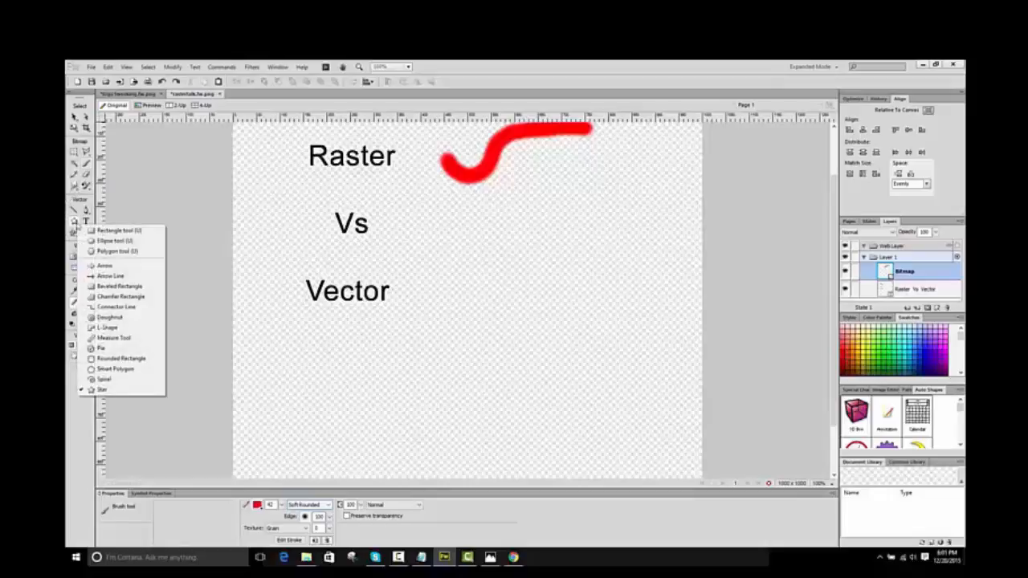
Draw a rectangle about 447 by 265 pixels beside "Vector" and move it up and right, partly past the canvas edge
left_click(112, 230)
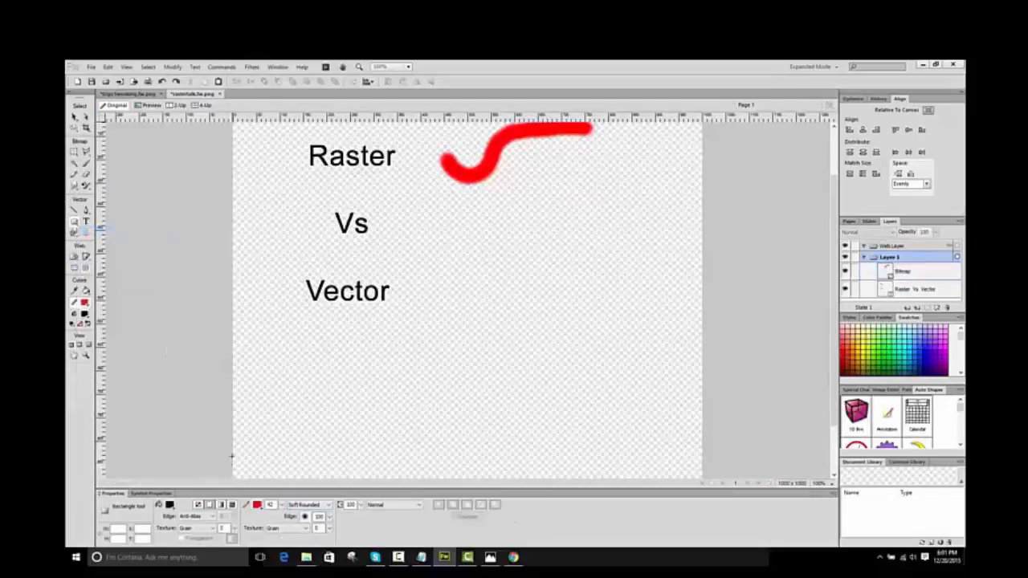
left_click_drag(468, 281, 677, 404)
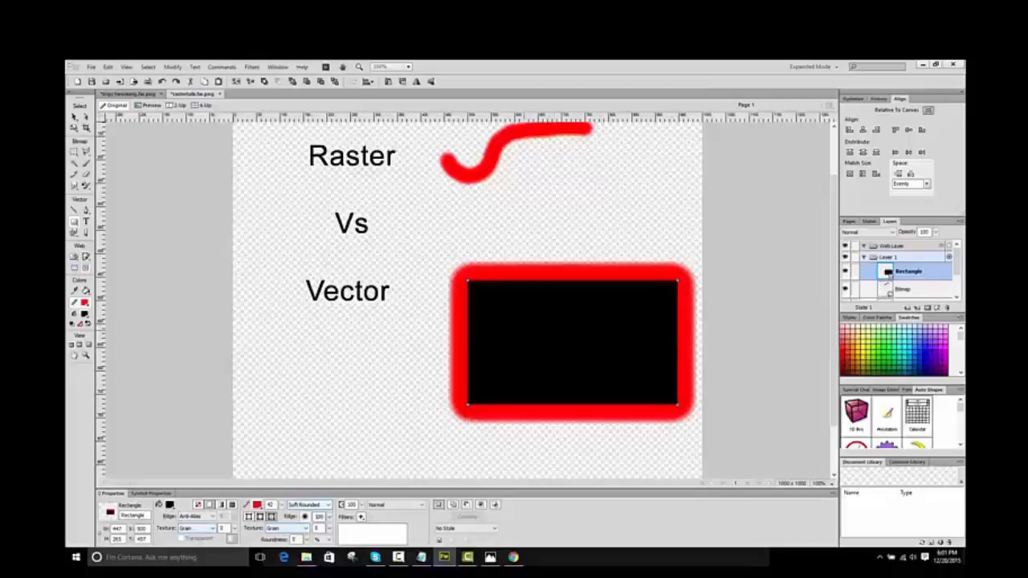
left_click(75, 117)
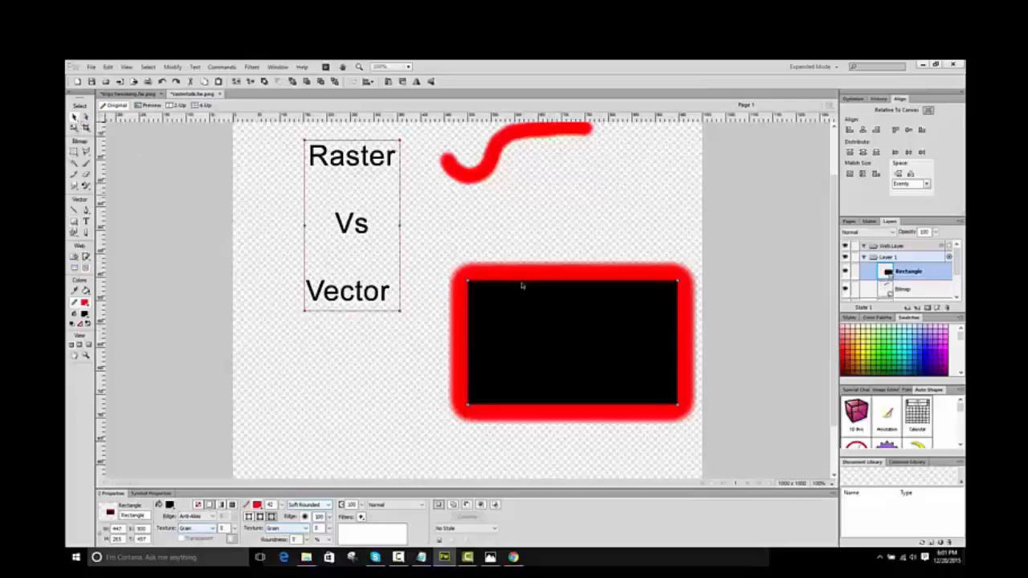
left_click_drag(528, 296, 576, 228)
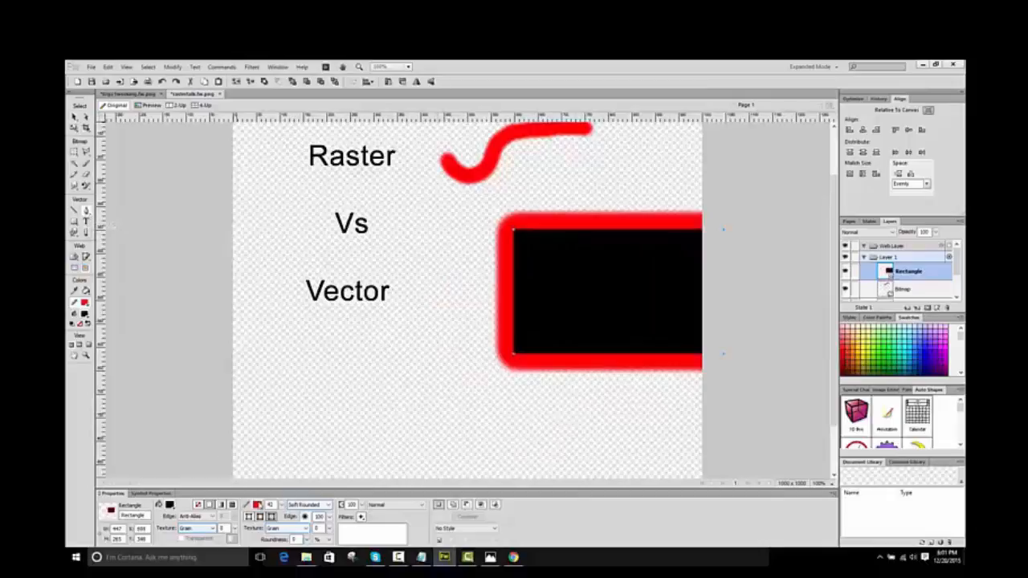
Set the rectangle's stroke to black (#000000) with a tip size of 5
left_click(257, 504)
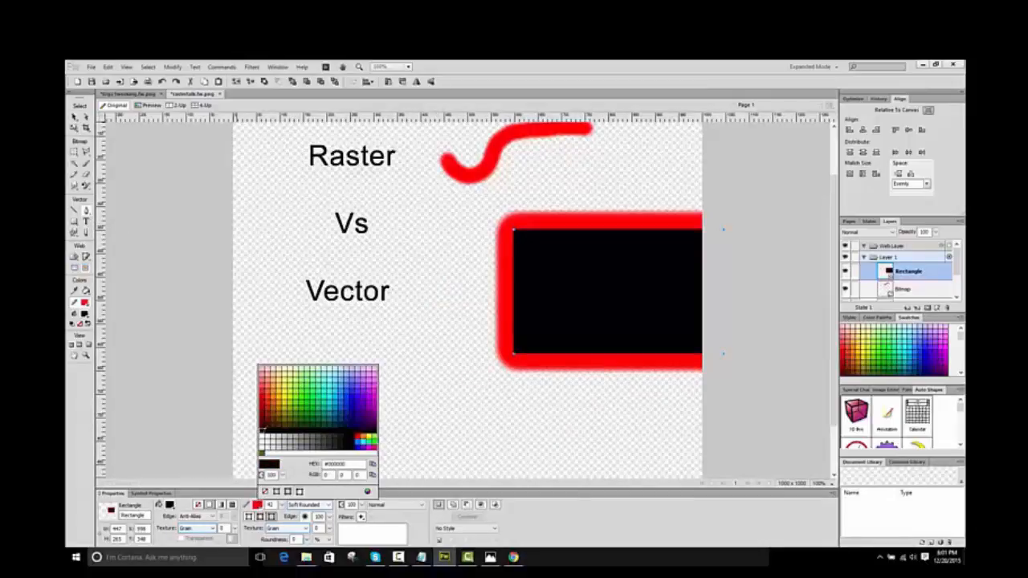
left_click(262, 431)
mouse_move(283, 505)
left_mouse_down()
mouse_move(285, 539)
mouse_move(309, 544)
left_mouse_up()
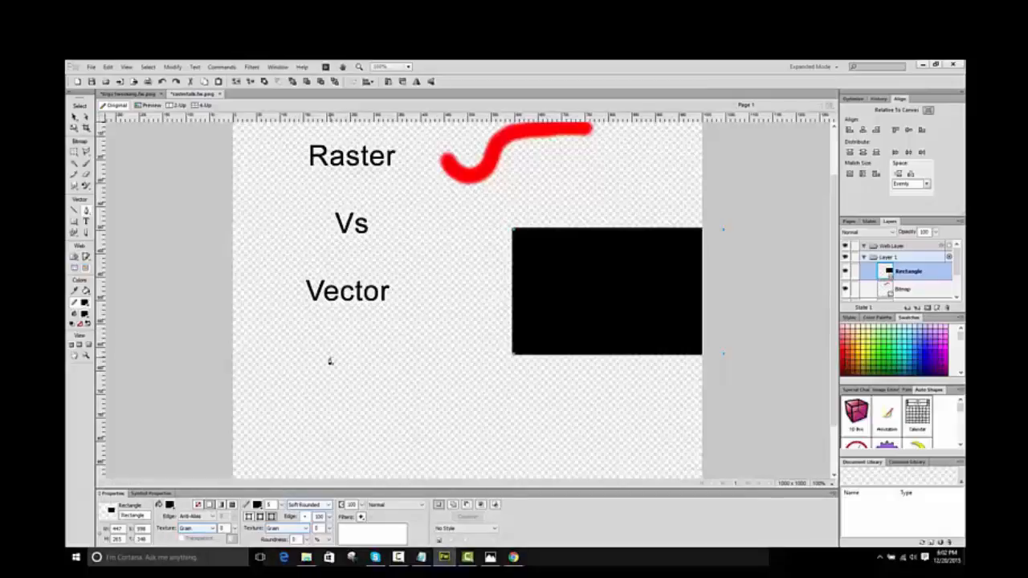
Draw a closed six-point notched shape about 271 by 224 pixels below the word "Vector" with the Pen tool
left_click(360, 326)
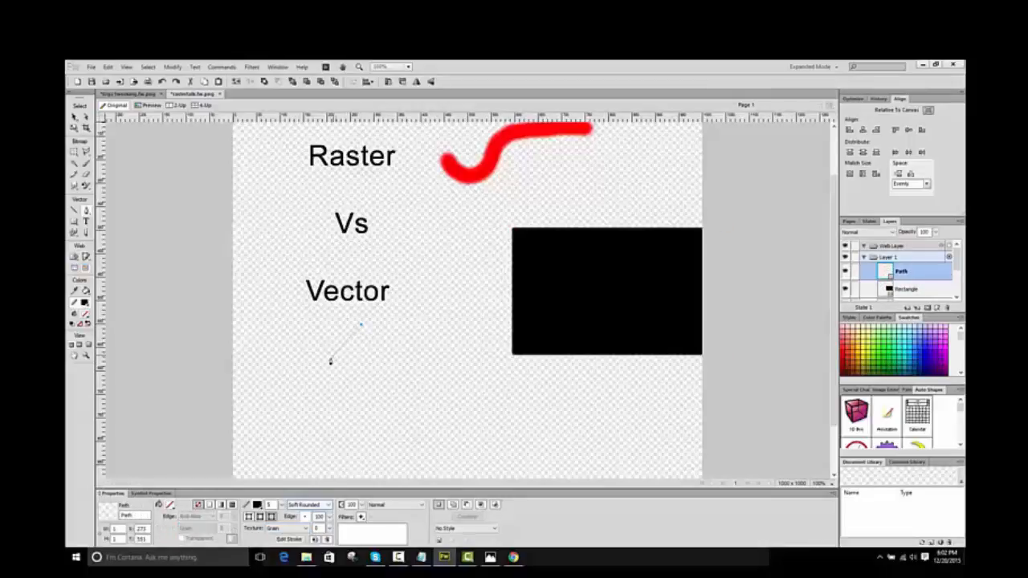
left_click(326, 361)
left_click(363, 428)
left_click(435, 406)
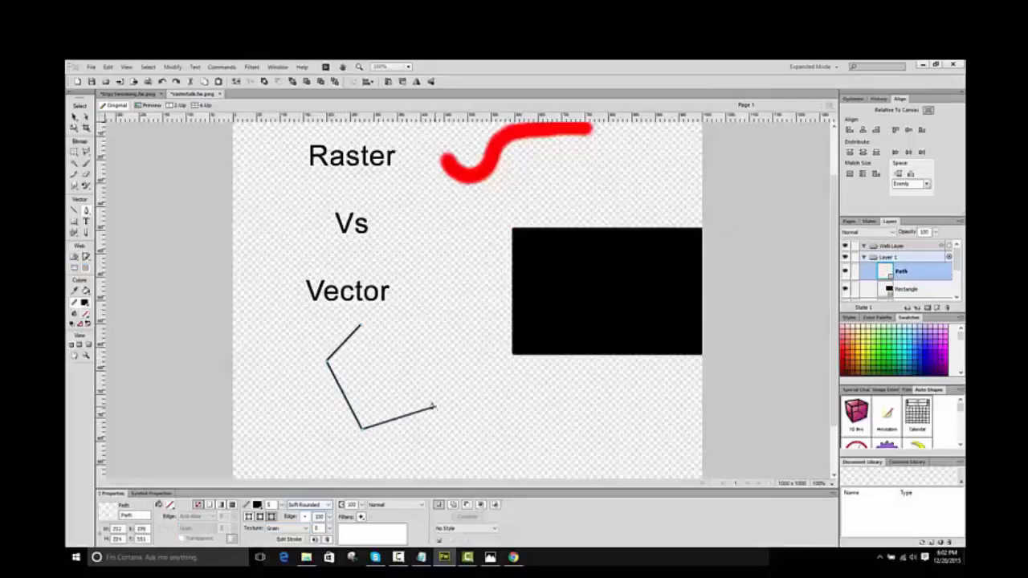
left_click(412, 377)
left_click(453, 337)
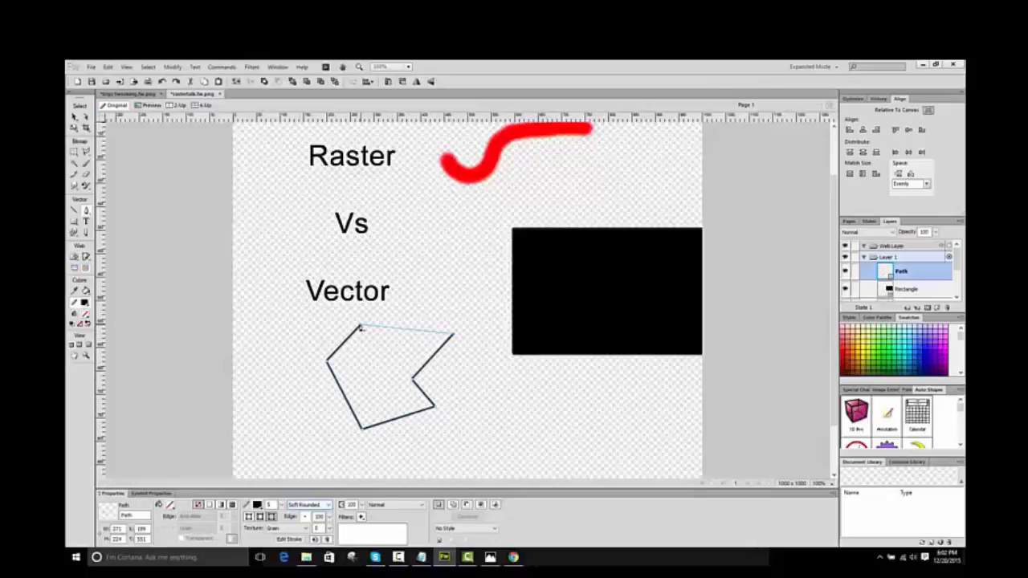
left_click(360, 326)
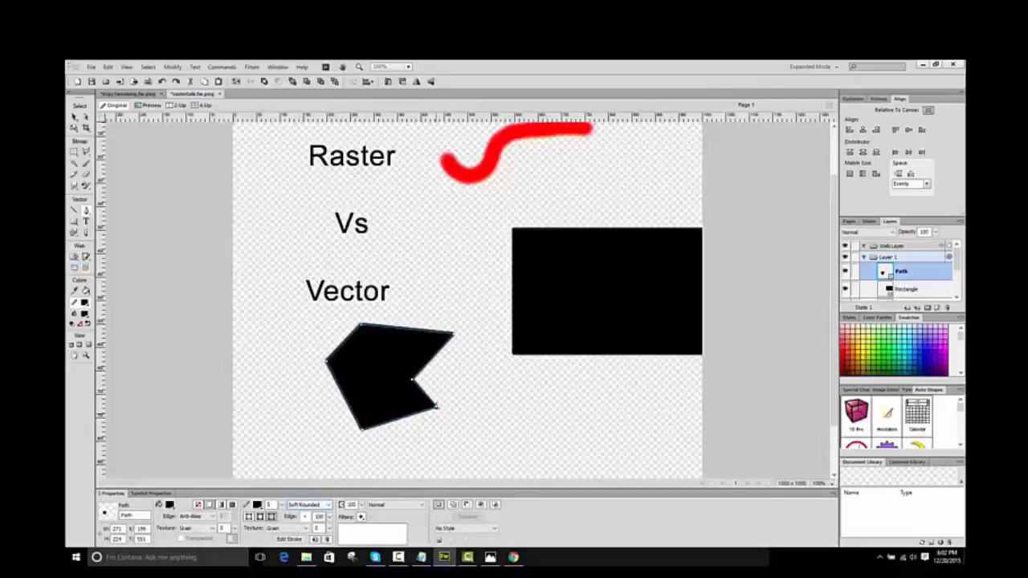
Move the notched pen shape slightly down and to the left
left_click(74, 117)
left_click(286, 254)
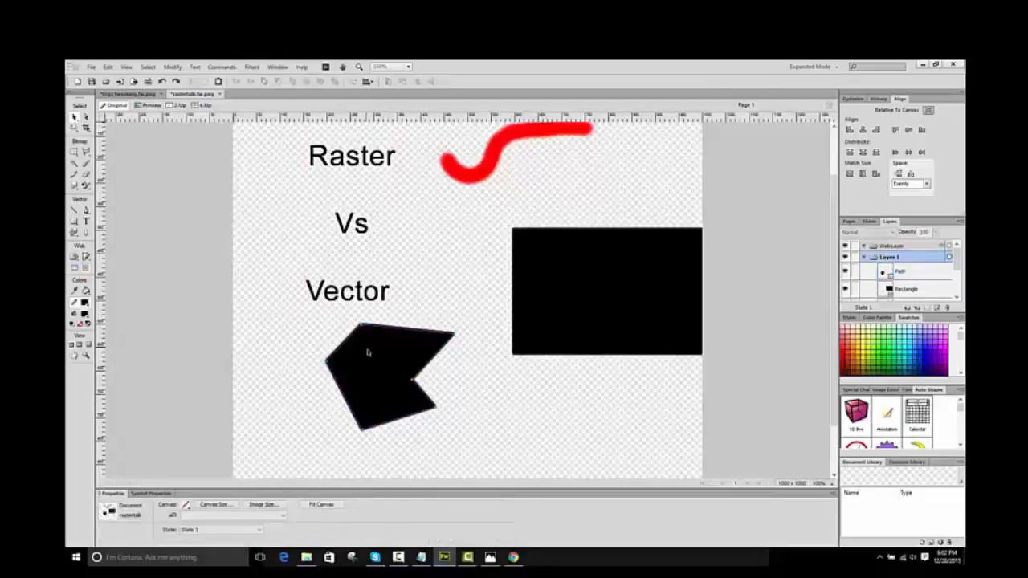
left_click_drag(366, 348, 336, 372)
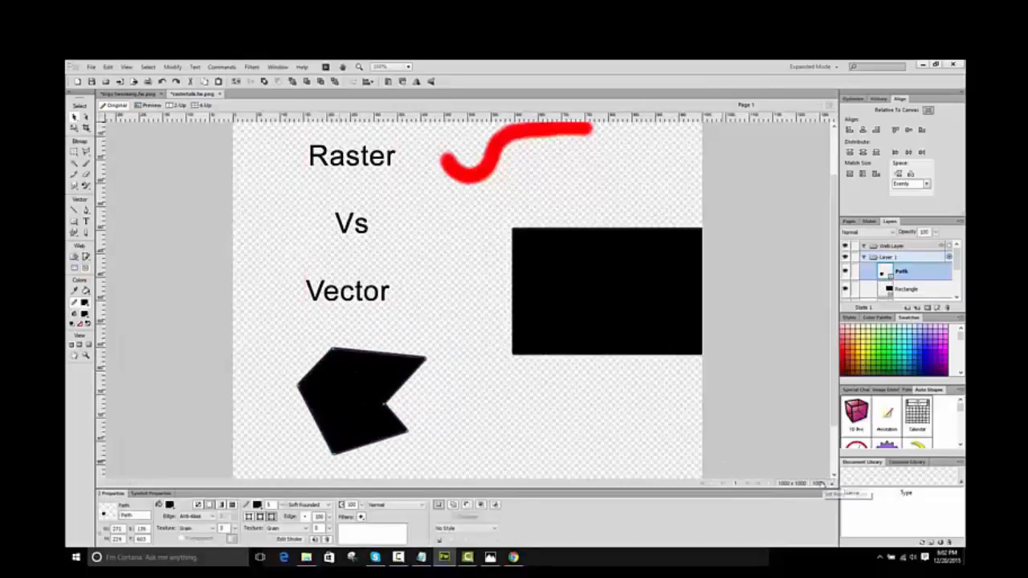
Examine the edges of the notched vector shape at 200% magnification, then return to 100%
left_click(827, 483)
left_click(830, 411)
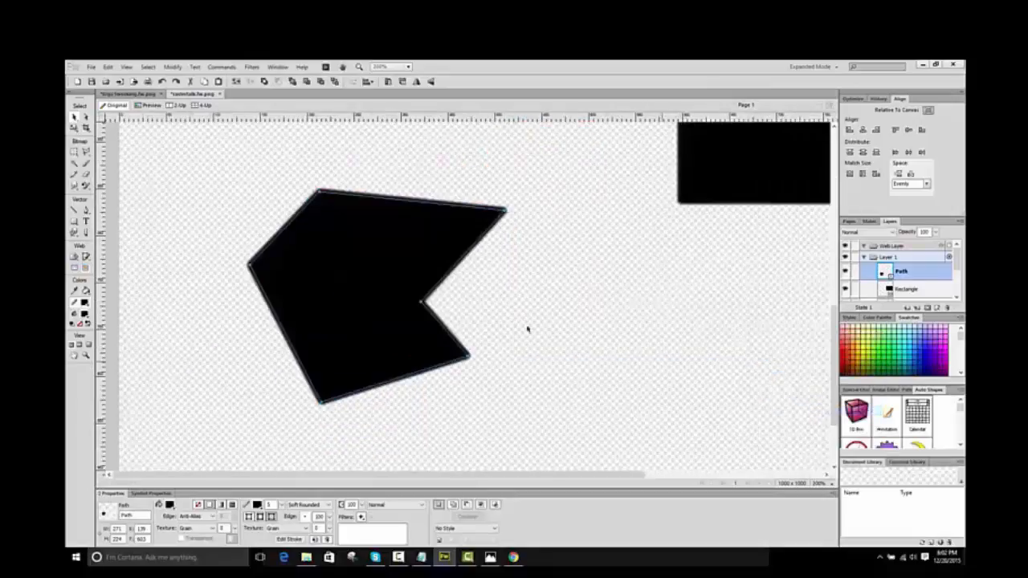
left_click(523, 326)
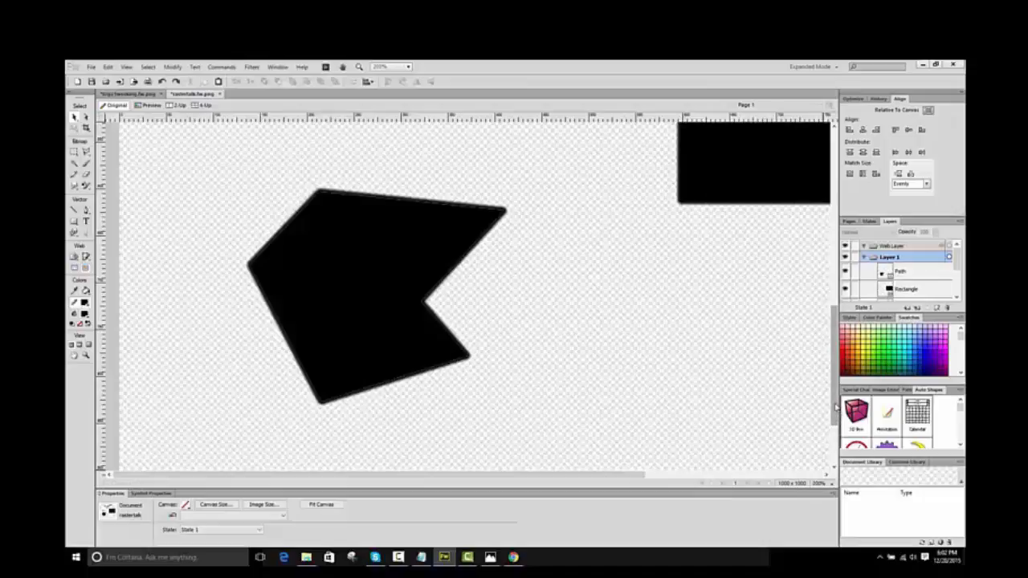
mouse_move(835, 410)
left_mouse_down()
mouse_move(835, 424)
mouse_move(835, 400)
left_mouse_up()
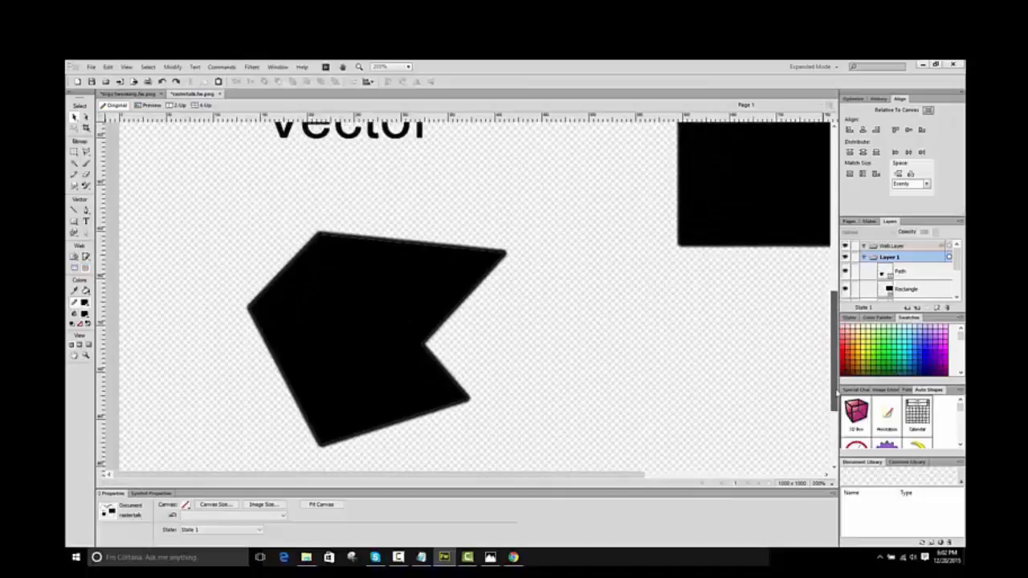
left_click(820, 485)
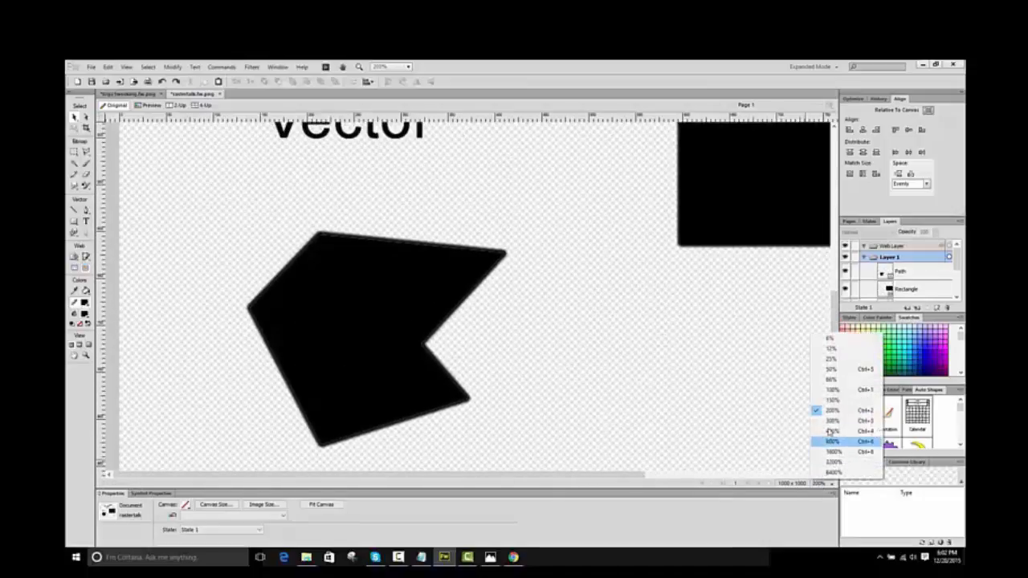
left_click(827, 394)
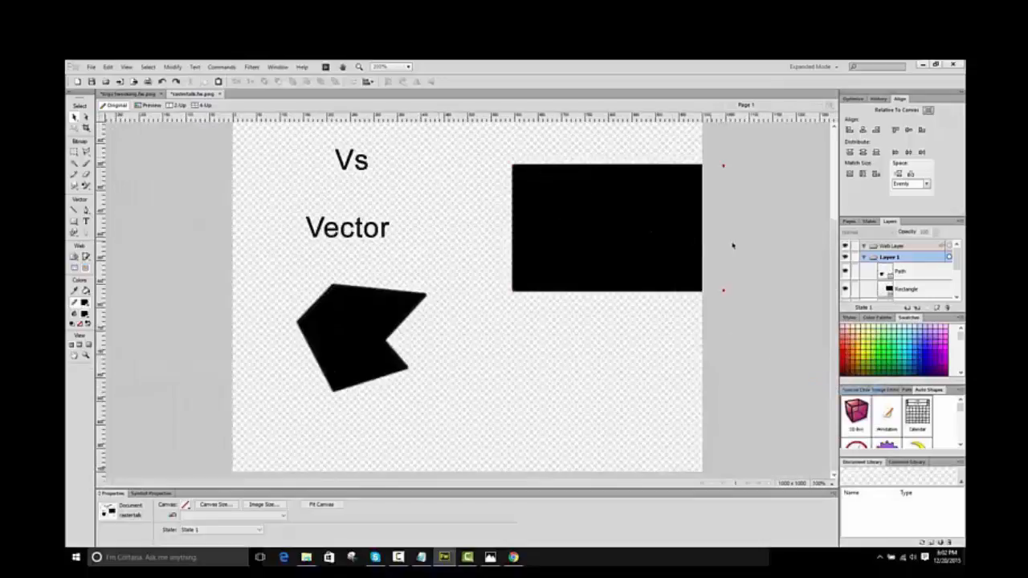
scroll(833, 255, "up", 3)
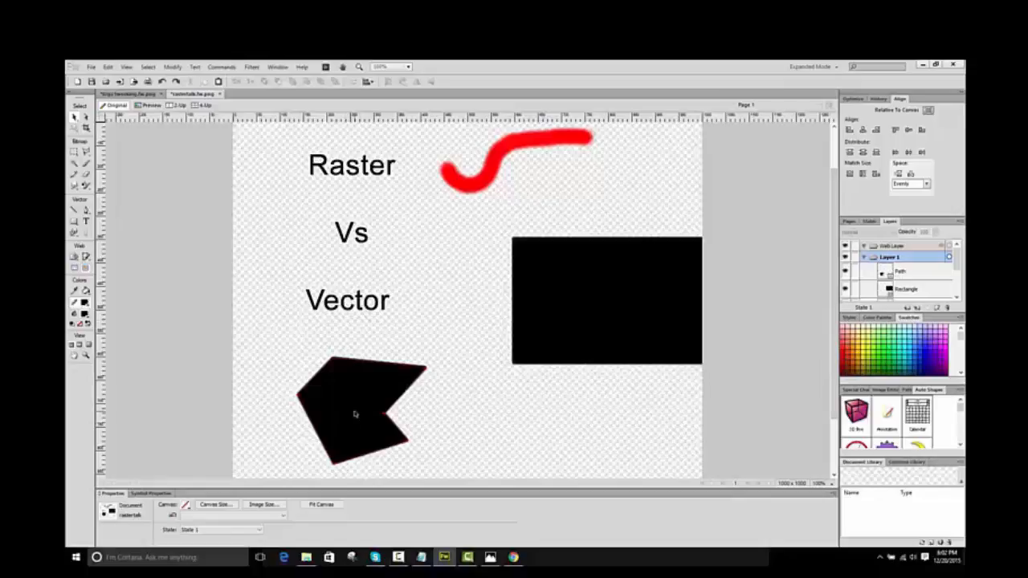
Move the notched vector shape up and left beneath the word "Vector" and shift the black rectangle slightly left
left_click_drag(356, 413, 317, 378)
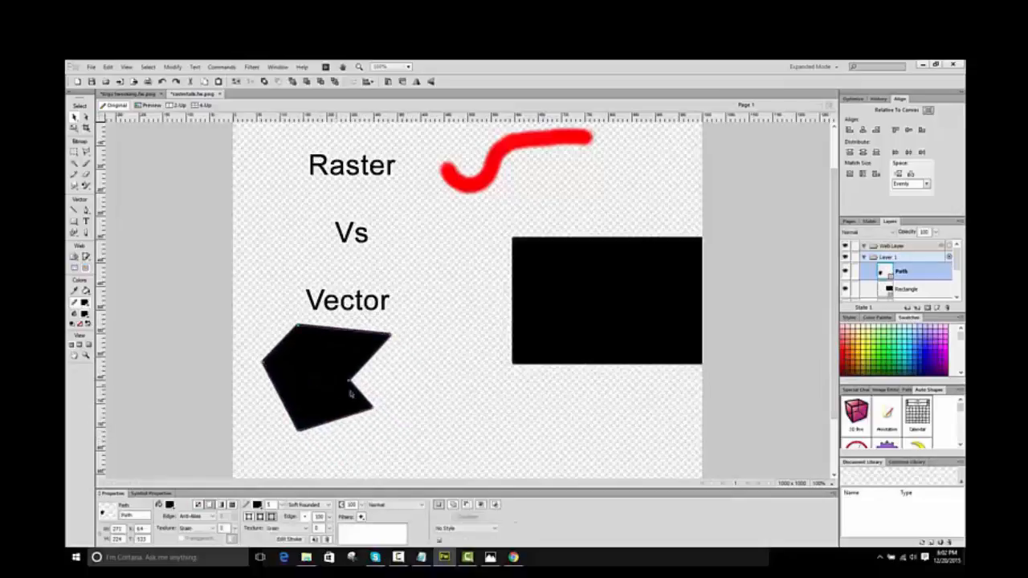
left_click_drag(562, 319, 514, 336)
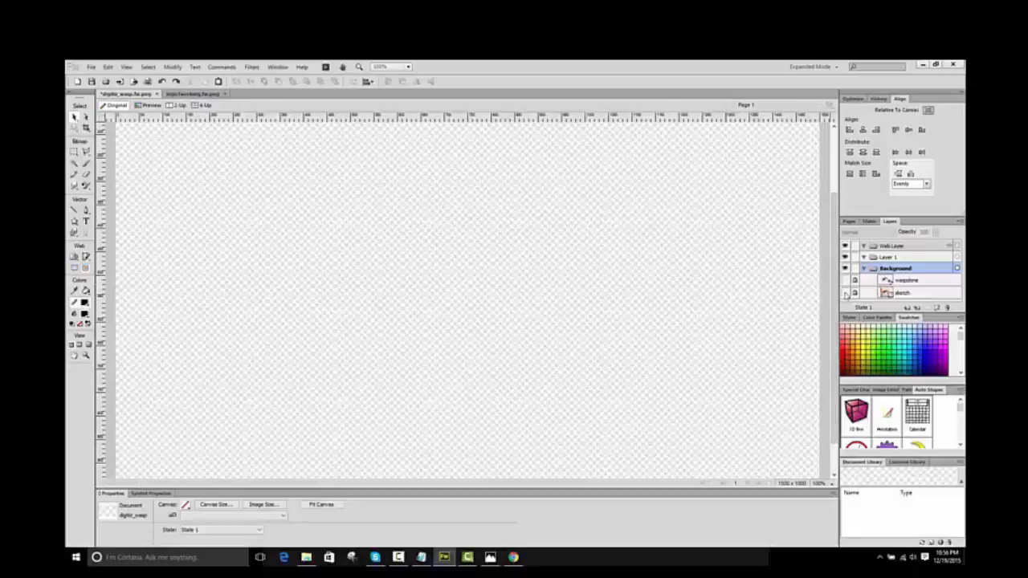
Show the sketch object in the wasp document and set the Pen tool to no stroke with a white fill
left_click(845, 293)
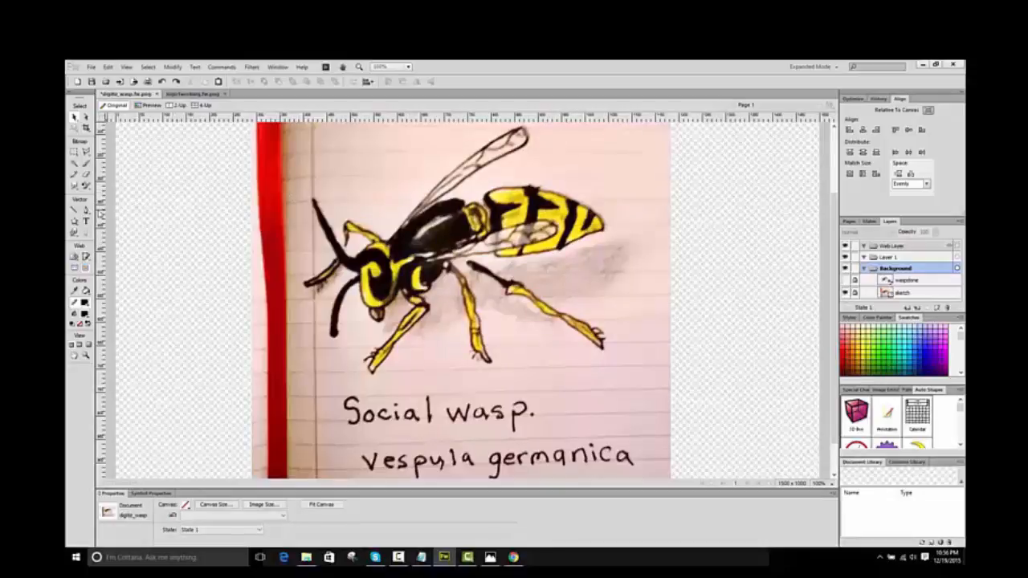
left_click(86, 211)
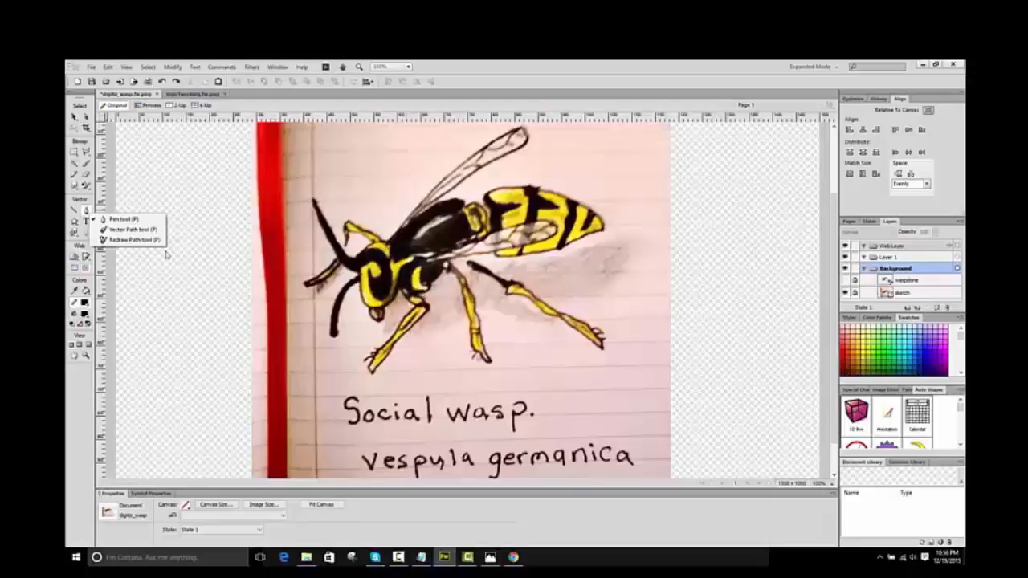
left_click(125, 219)
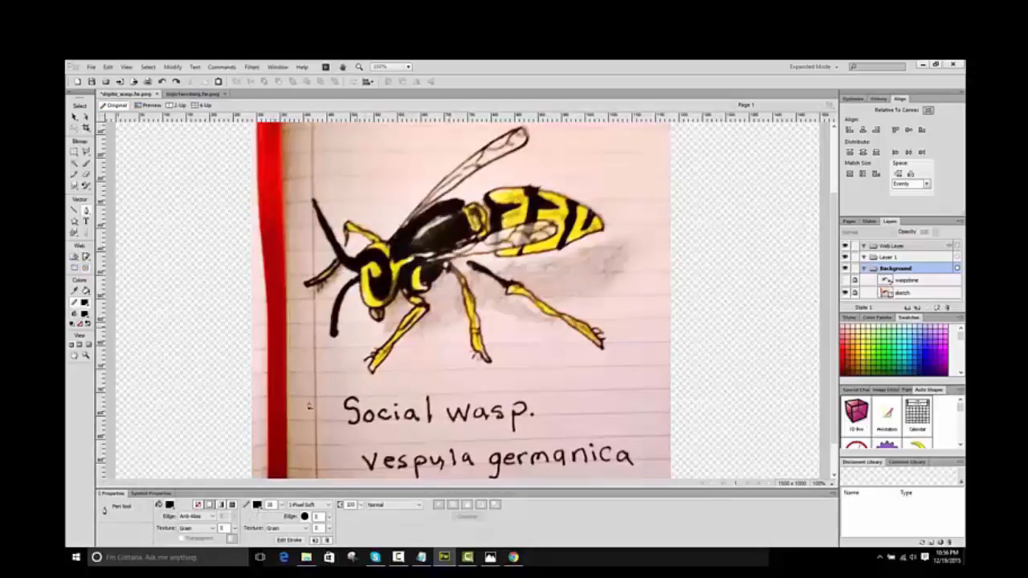
left_click(257, 504)
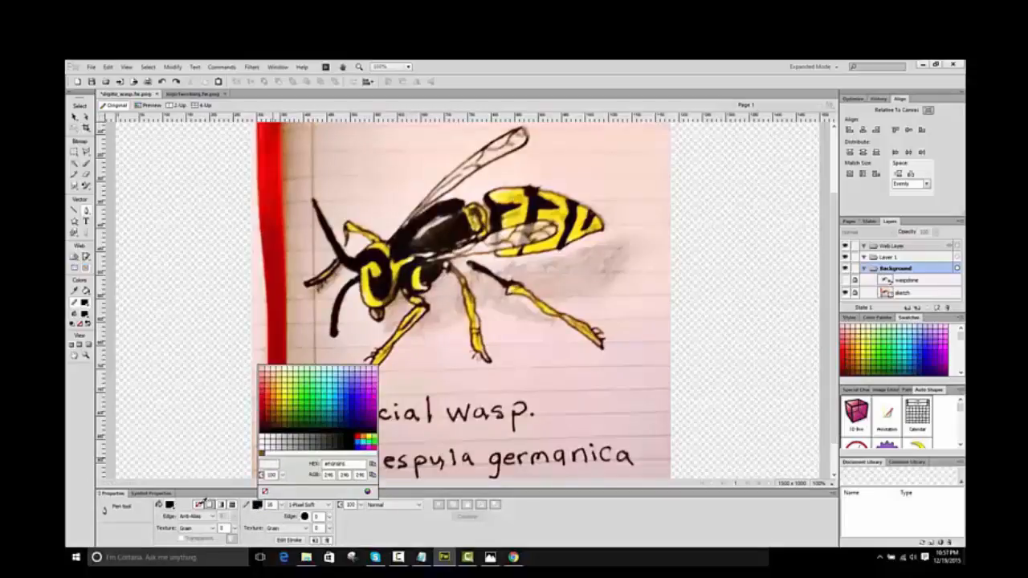
left_click(265, 491)
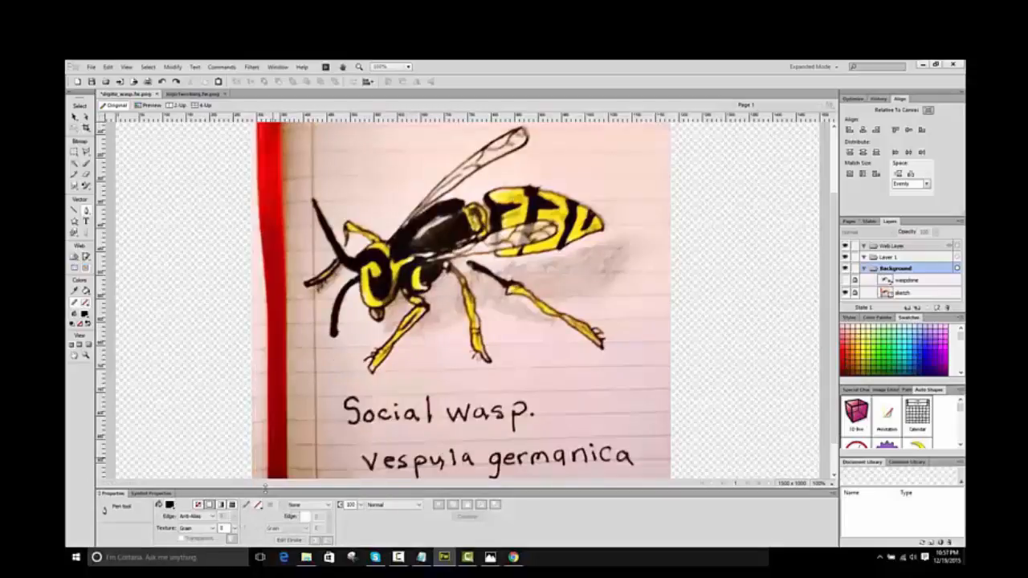
left_click(170, 506)
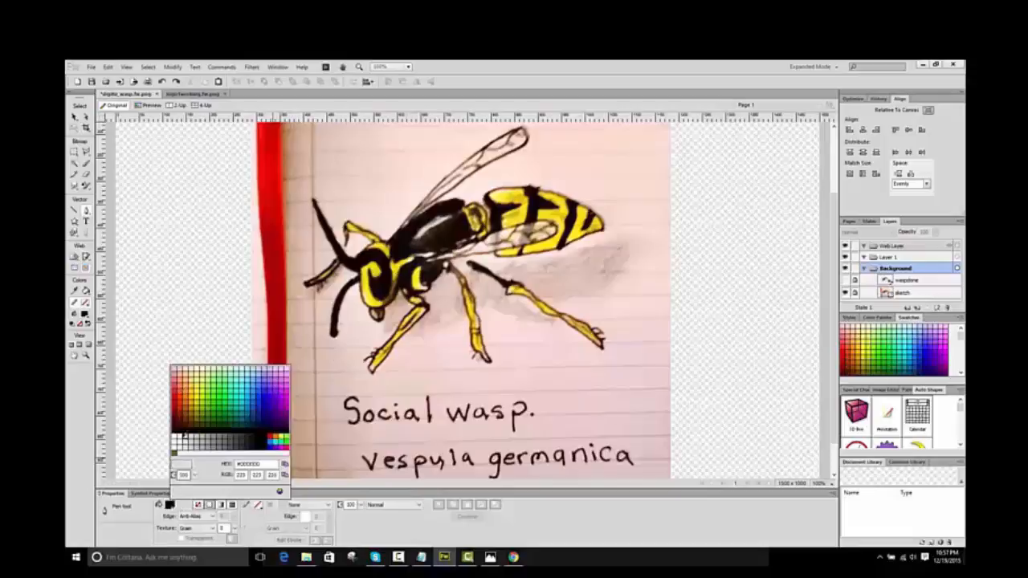
left_click(174, 435)
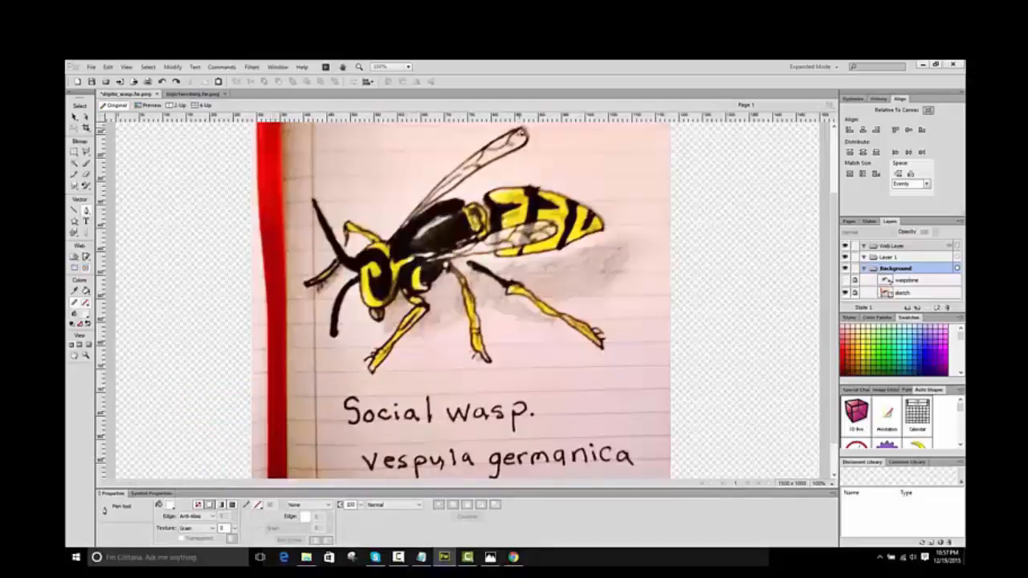
Trace the outline of the wasp's upper wing on the sketch as a closed white shape with the Pen tool
left_click(524, 133)
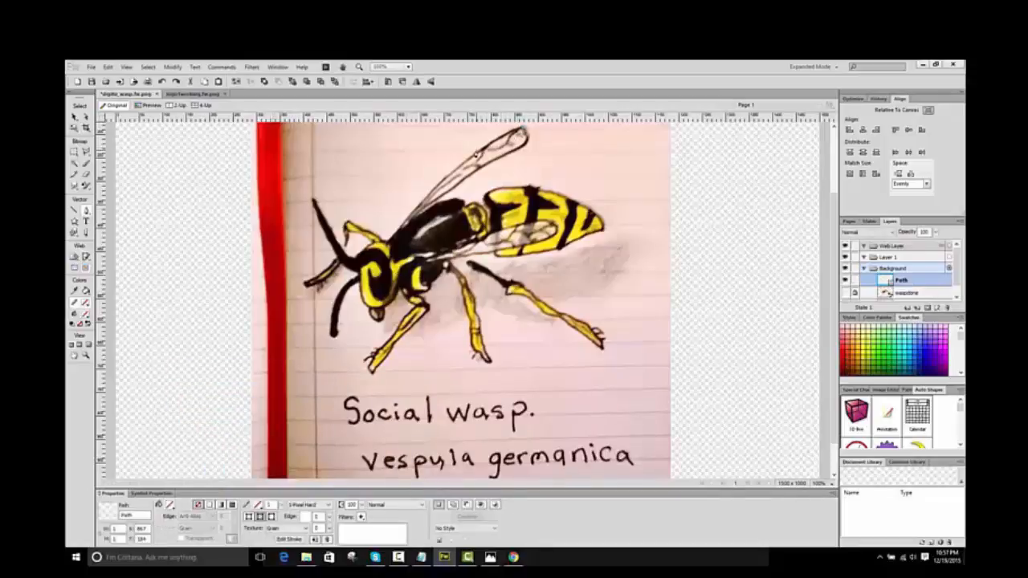
left_click(432, 188)
left_click(526, 134)
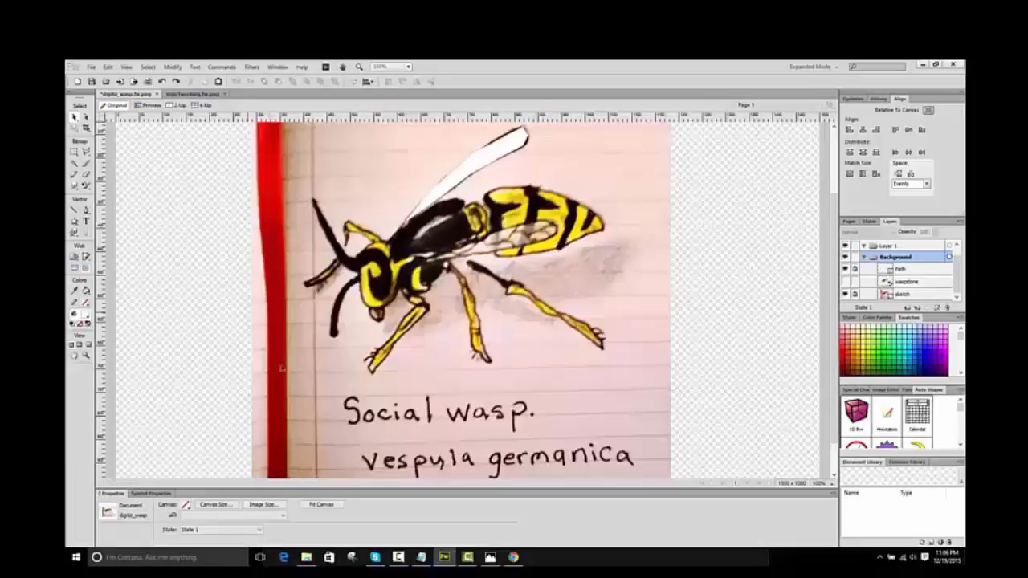
Hide the traced wing path, then show and select the waspdone object
left_click(845, 269)
left_click(845, 281)
left_click(908, 281)
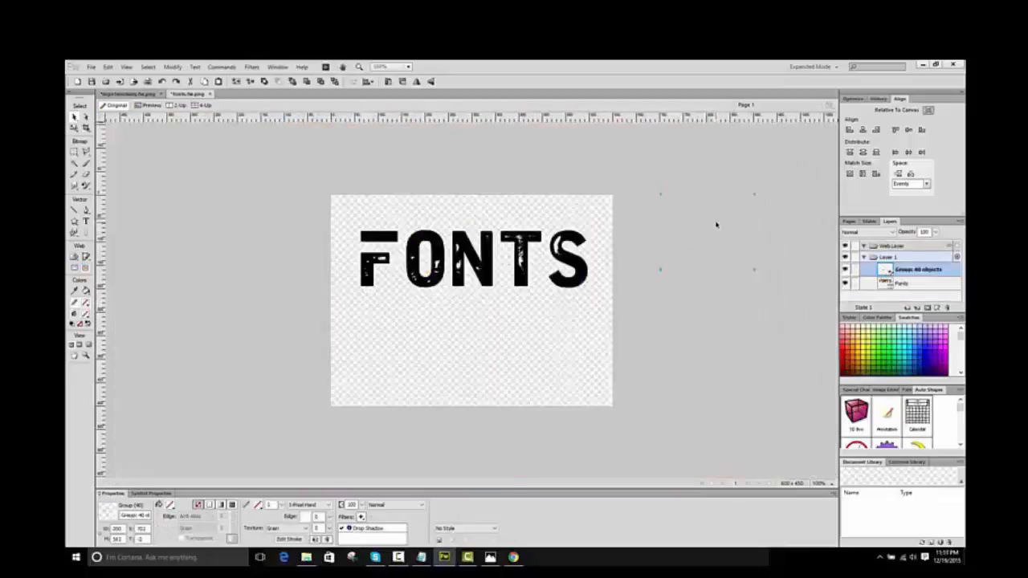
Move the wasp group from outside the canvas to the area centred beneath the FONTS text
left_click_drag(717, 225, 474, 336)
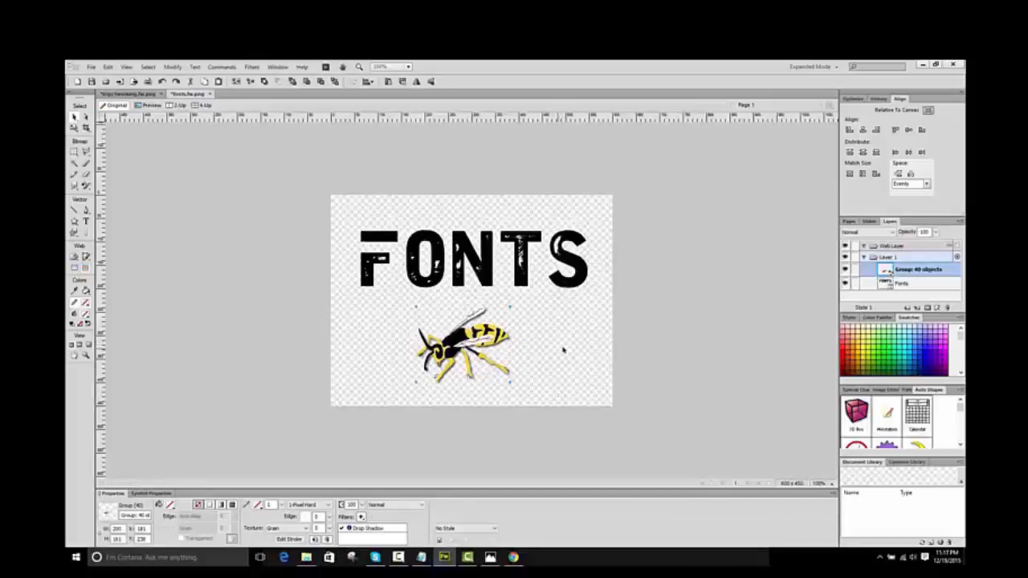
Switch to Chrome to view the hand drawn fonts image results and return to Fireworks
left_click(514, 557)
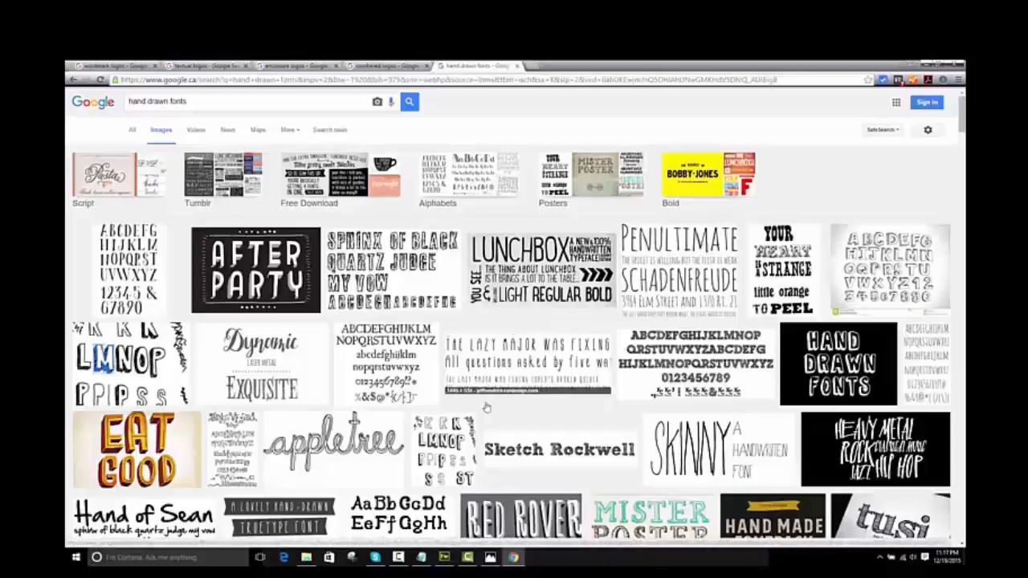
left_click(445, 559)
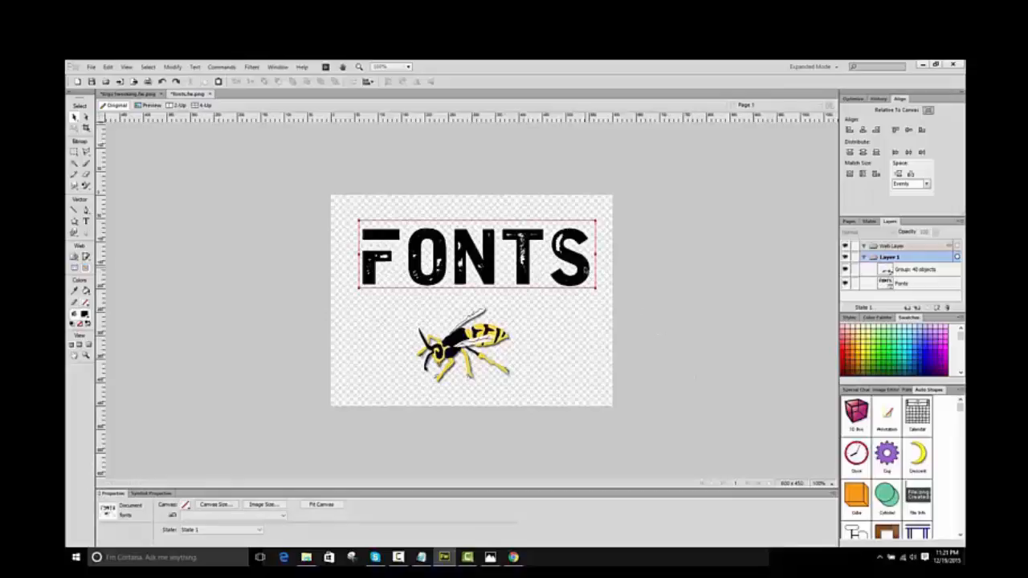
Move the FONTS text up closer to the canvas's upper edge and deselect it
left_click_drag(586, 272, 586, 255)
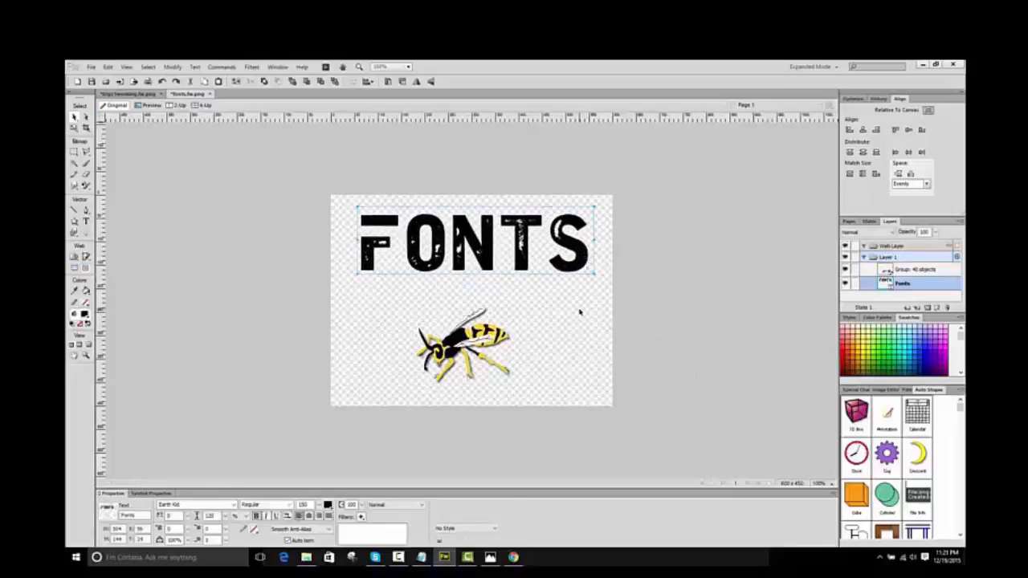
left_click(536, 303)
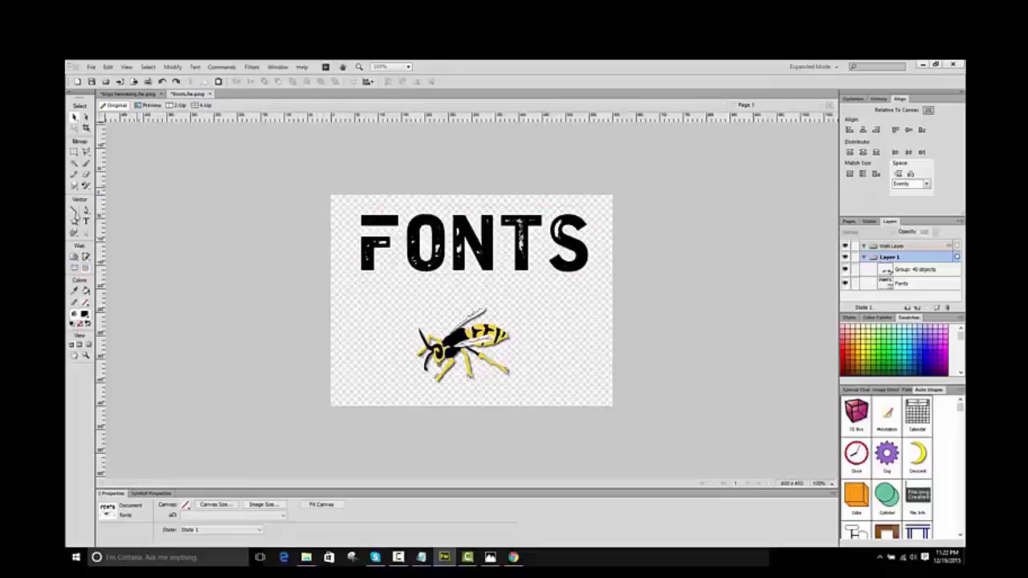
Draw a closed black shape with a curved upper edge, about 81 pixels wide, over the F's upper bar with the Pen tool
left_click(86, 211)
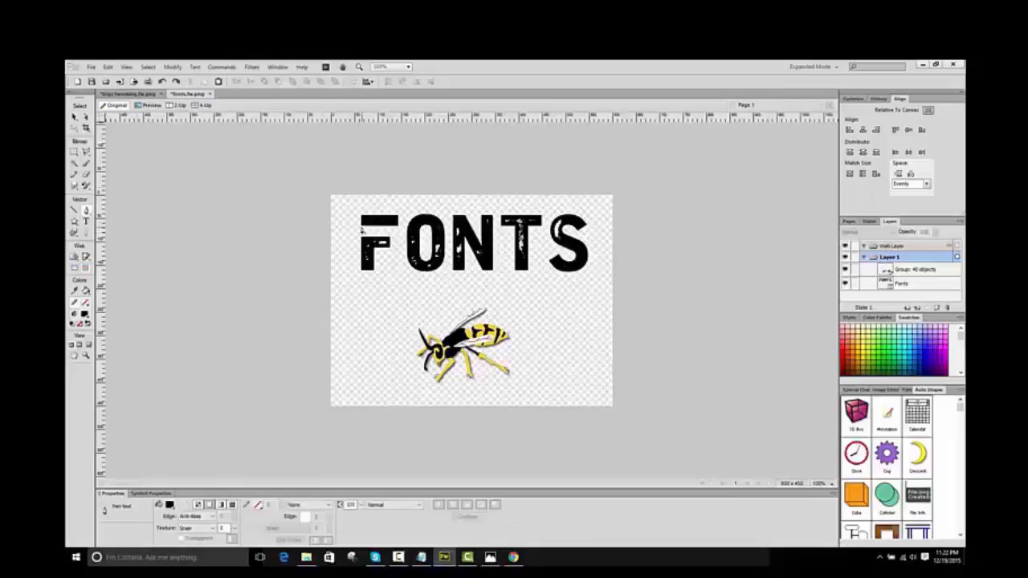
left_click_drag(361, 215, 362, 228)
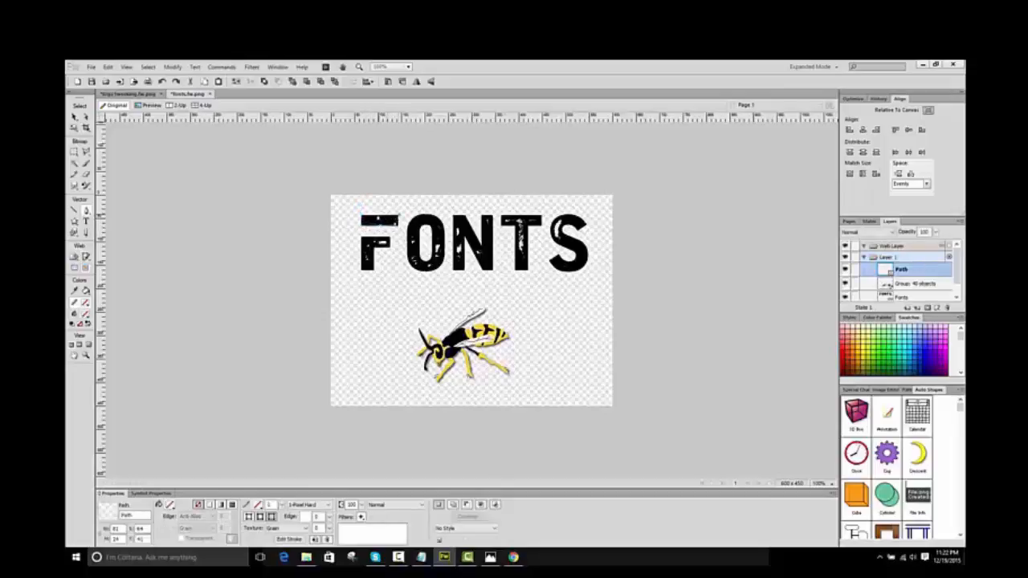
left_click(361, 216)
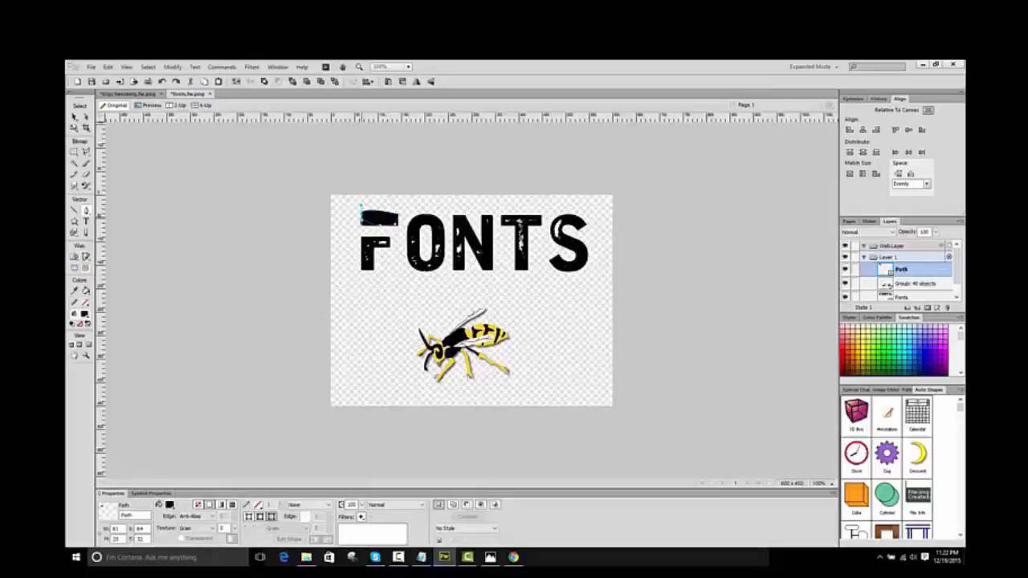
left_click(189, 242)
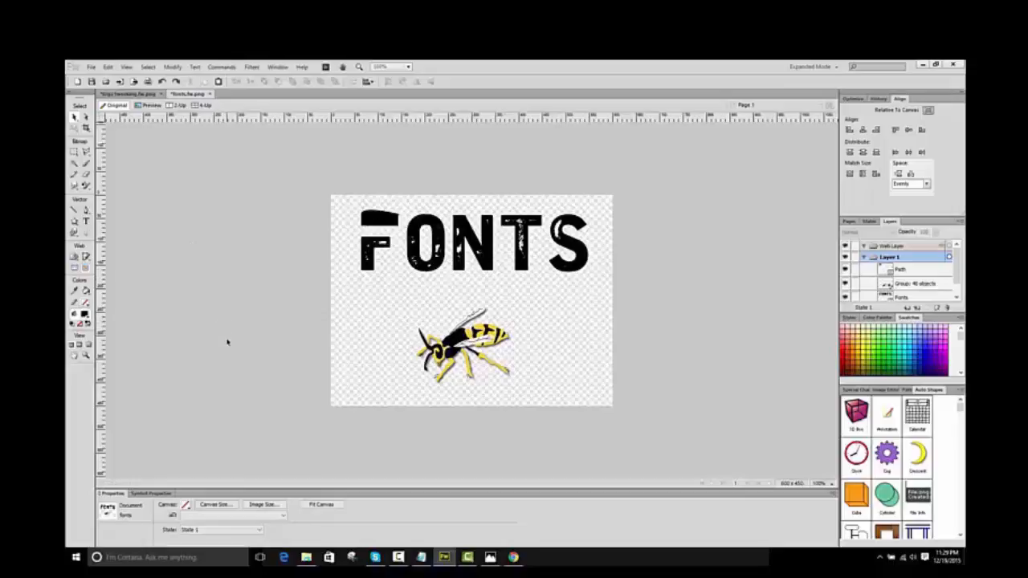
Move the wasp group from beneath the FONTS text off the canvas to the left
left_click(450, 346)
left_click_drag(450, 347, 193, 267)
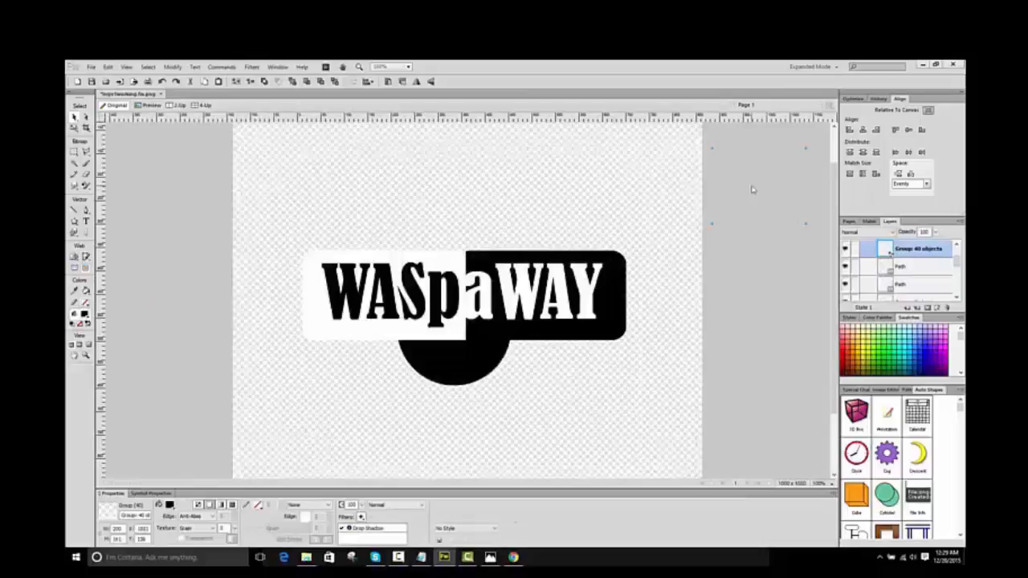
Bring the wasp group from outside the canvas to just below the black circle of the WASpaWAY logo
left_click_drag(707, 197, 423, 424)
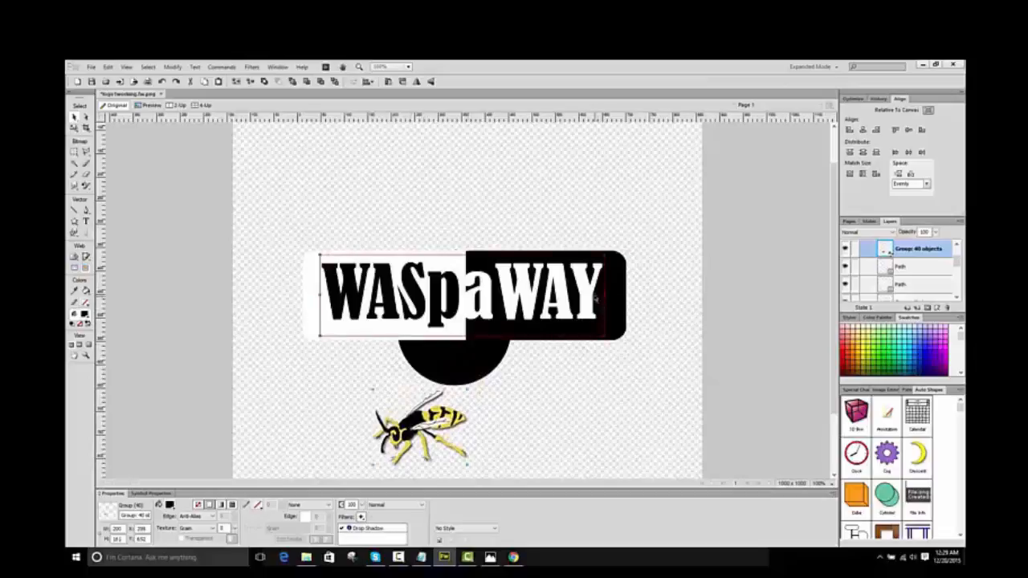
Move the WASpaWAY text up off its background so it sits just above the two rounded rectangles
left_click(588, 297)
left_click_drag(587, 297, 583, 187)
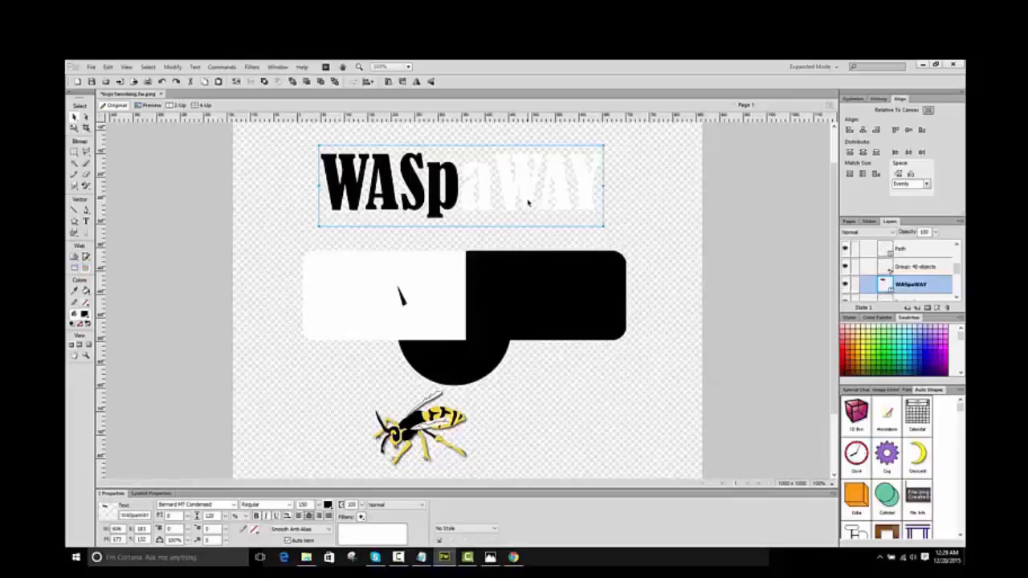
mouse_move(592, 203)
left_mouse_down()
mouse_move(635, 211)
mouse_move(591, 211)
left_mouse_up()
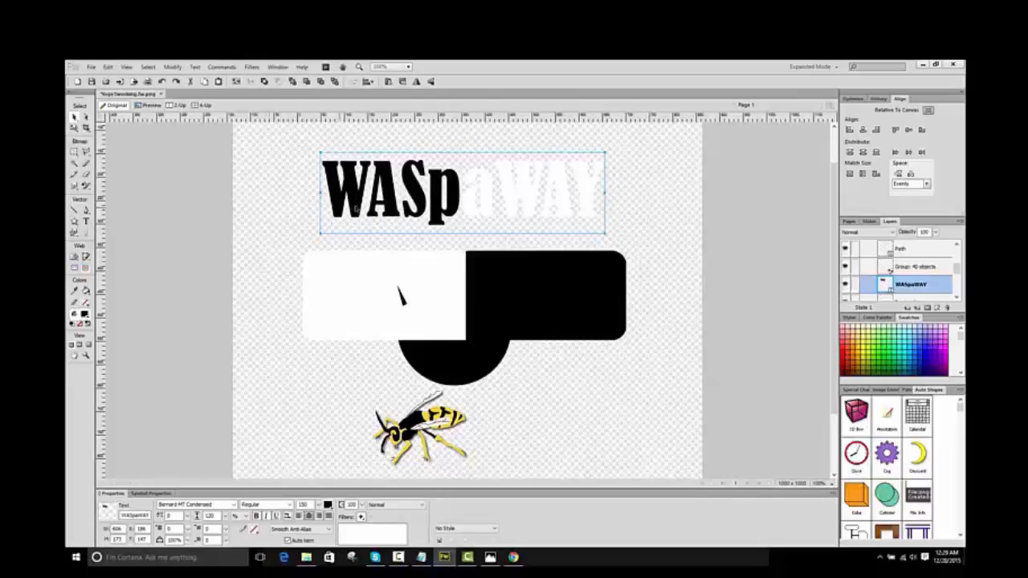
left_click_drag(358, 202, 360, 204)
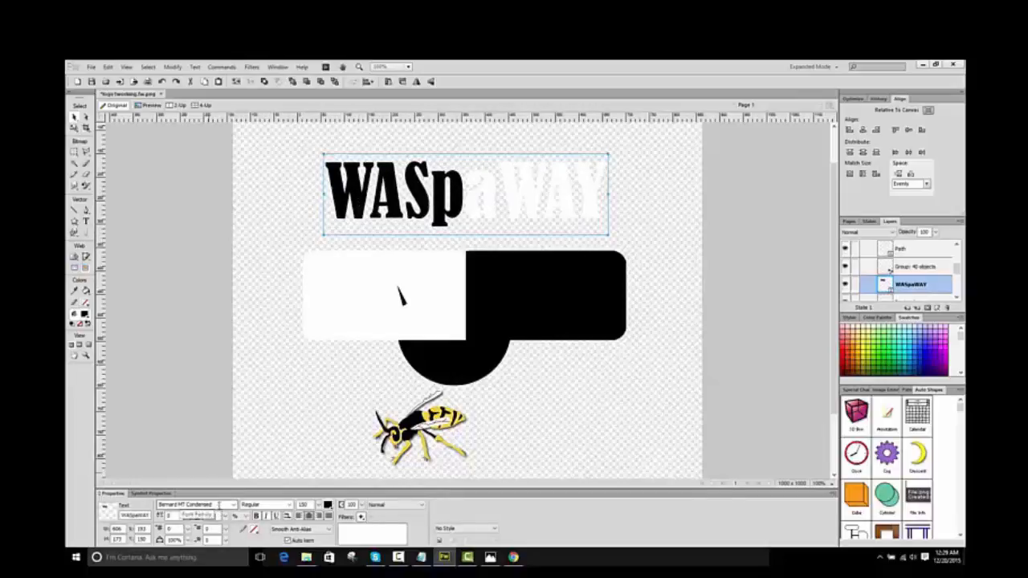
left_click_drag(397, 206, 392, 216)
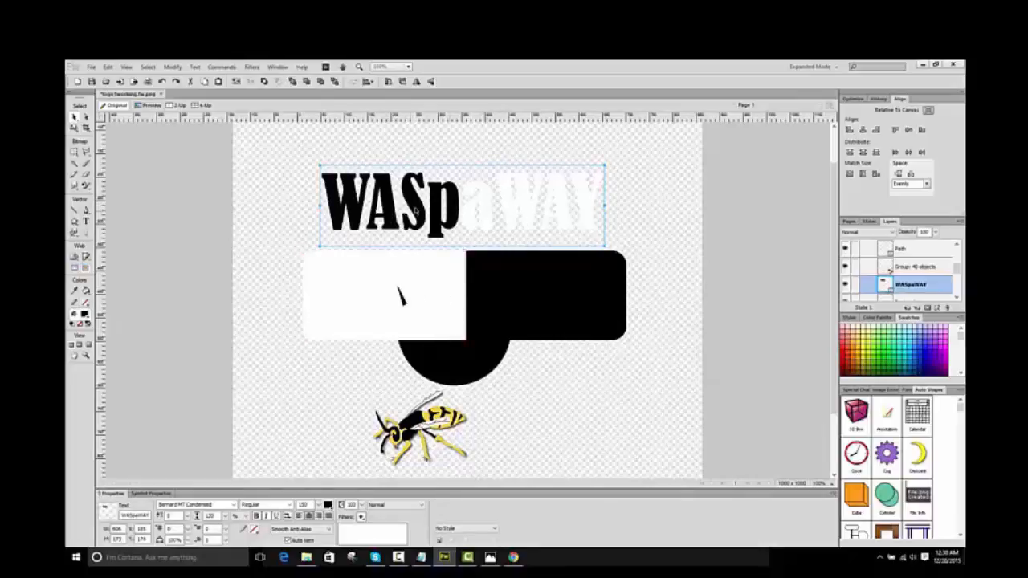
Spread the logo's background pieces apart: black rectangle lower right, white rectangle left, circle upper right, narrow white strip slightly down
left_click(539, 294)
left_click_drag(532, 314, 601, 368)
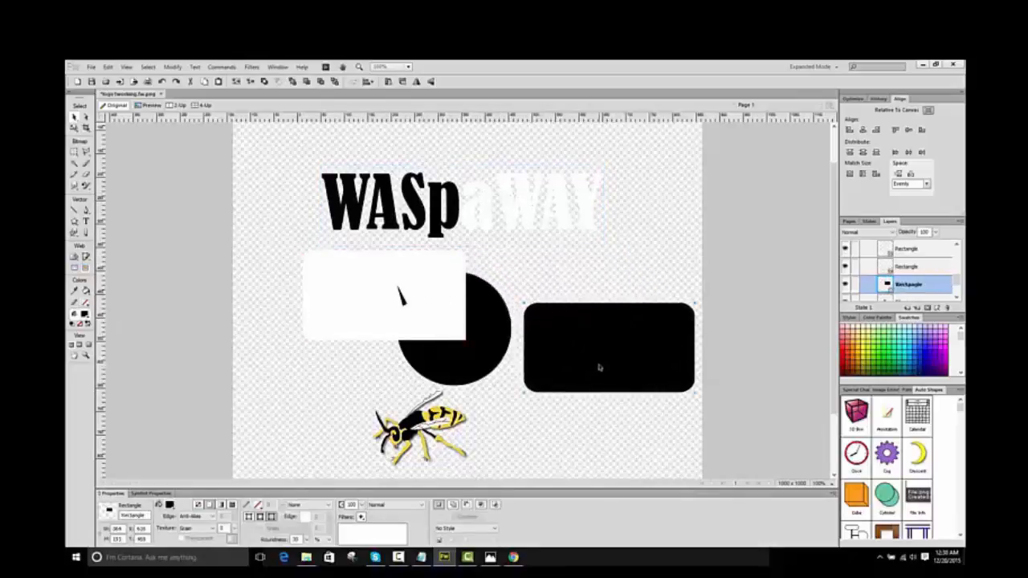
left_click_drag(338, 304, 273, 346)
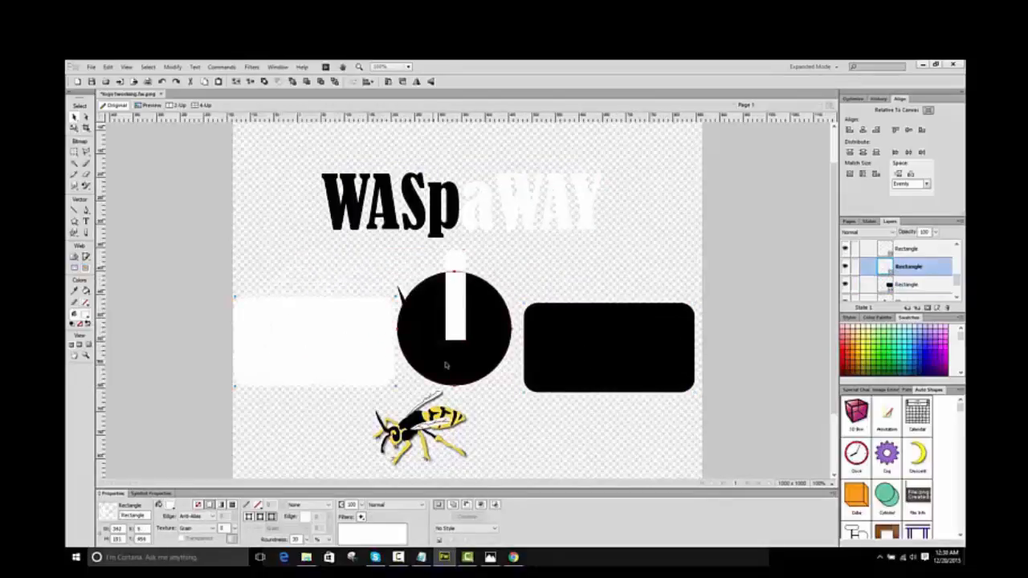
left_click_drag(450, 348, 624, 206)
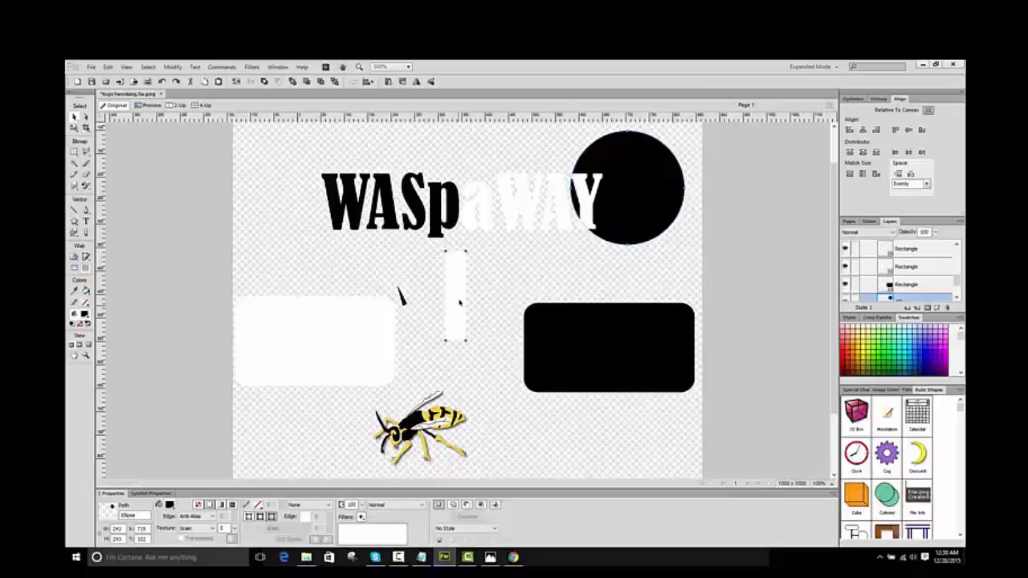
left_click_drag(460, 303, 458, 344)
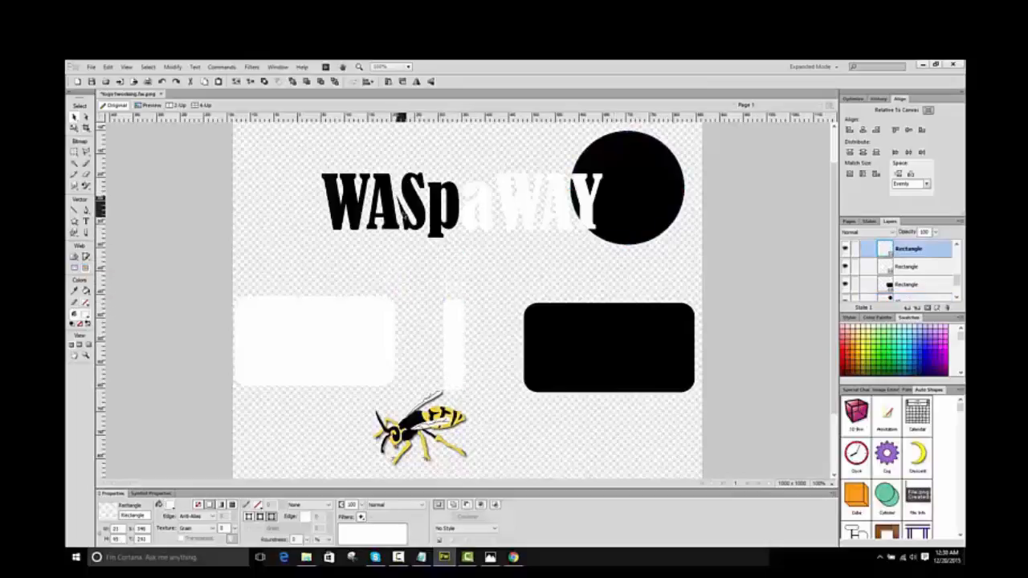
left_click(407, 268)
Move the wasp group up beneath the WASpaWAY text, and from there off the canvas to the right
left_click(424, 426)
left_click_drag(423, 425, 455, 273)
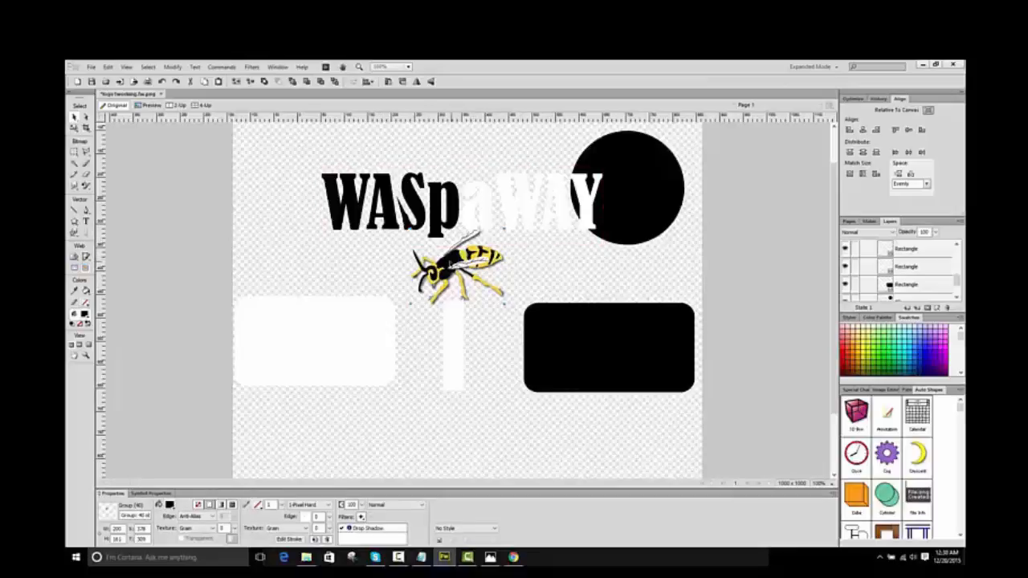
left_click_drag(437, 259, 741, 253)
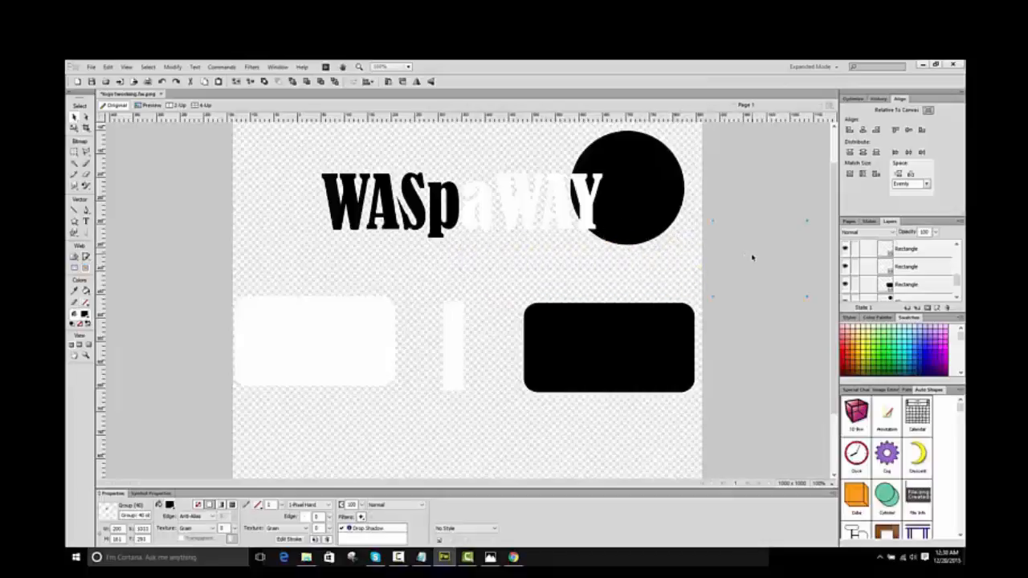
left_click_drag(762, 362, 581, 351)
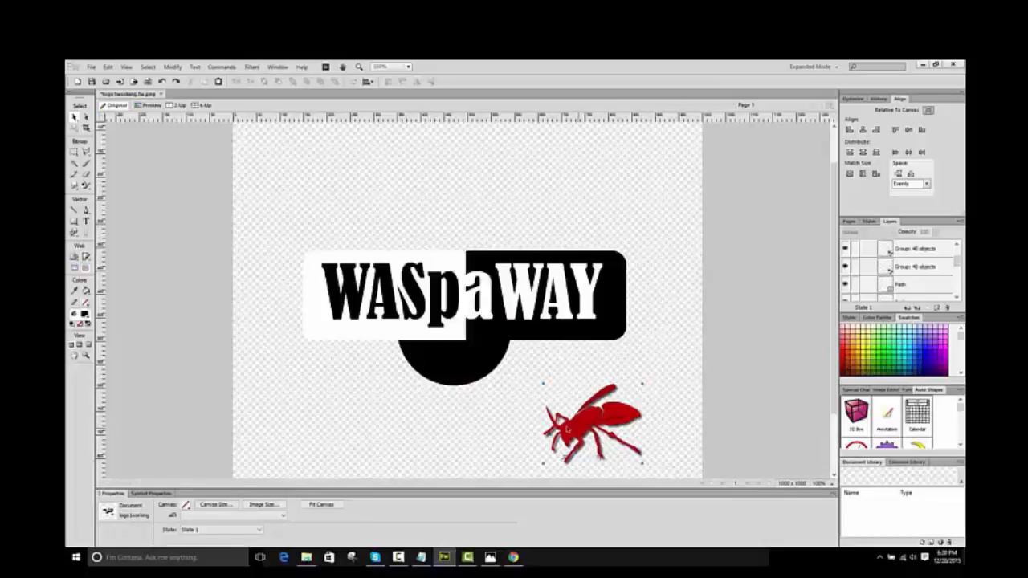
Move the red wasp group from the logo's lower right to the area below its left half
left_click_drag(580, 431, 295, 416)
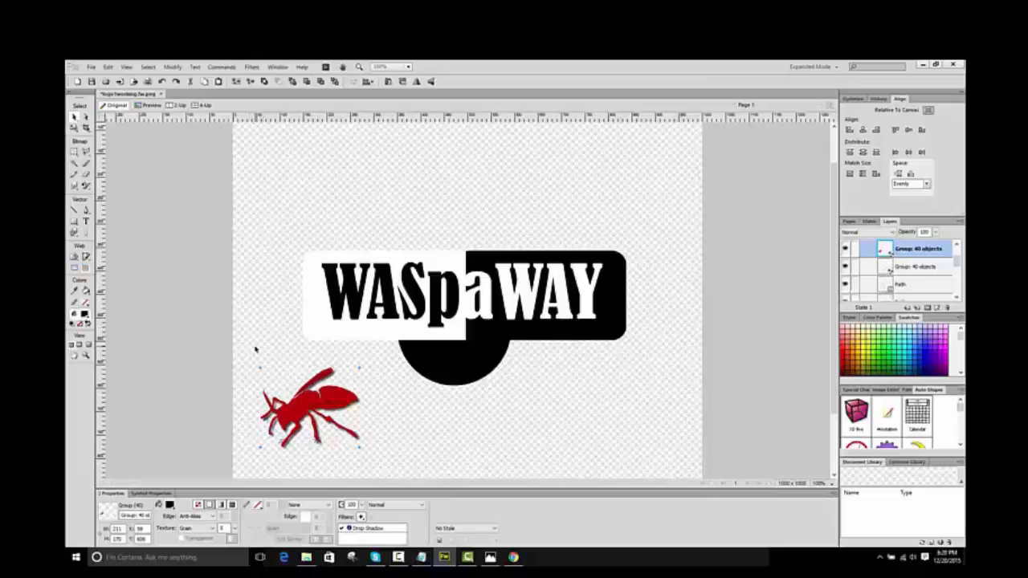
Switch to Chrome to look over the Google results for combined logos, and return to Fireworks
left_click(513, 558)
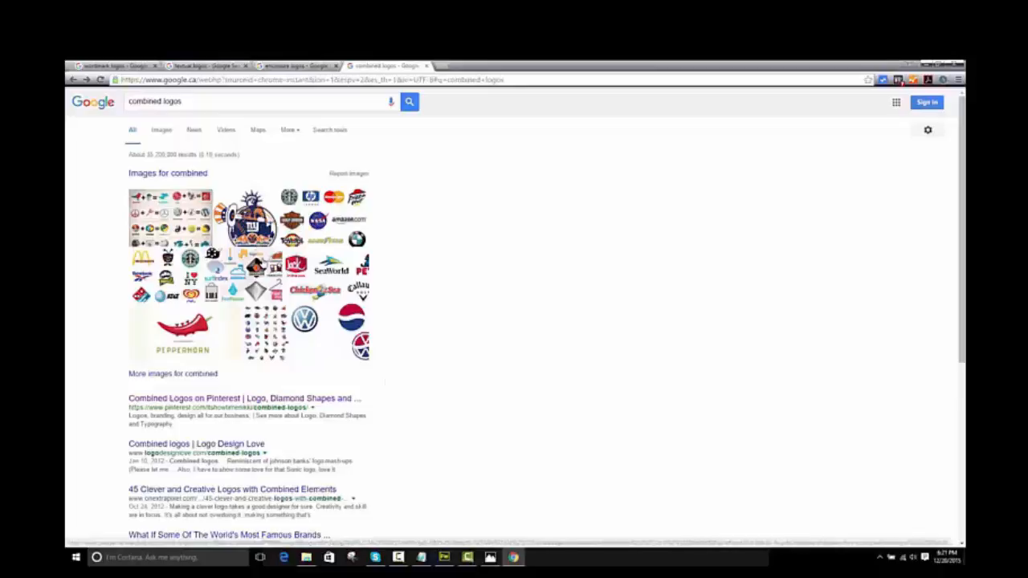
left_click(444, 557)
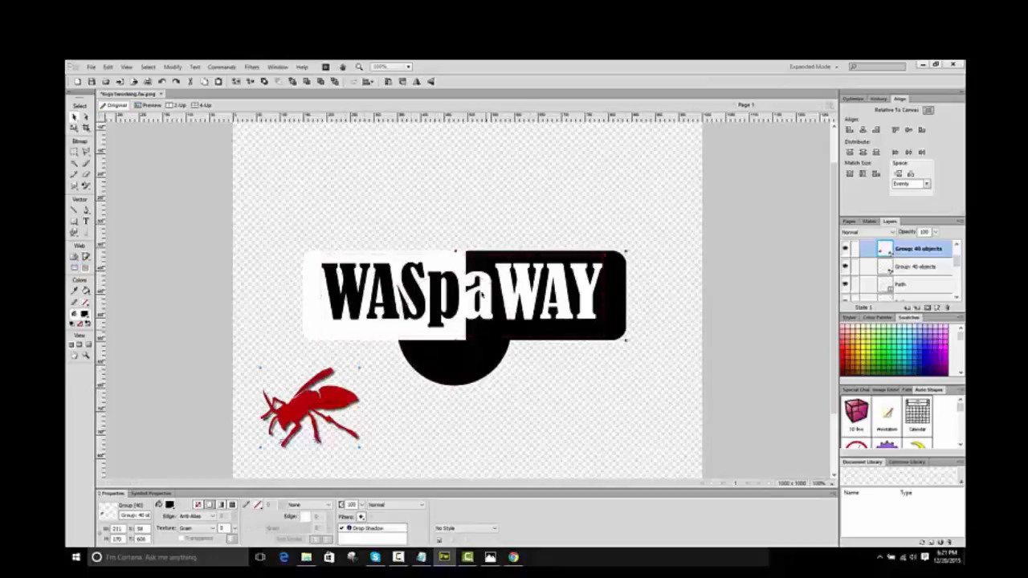
Group the WASpaWAY text and its background shapes into one object, leaving the red wasp out of the selection
left_click(482, 207)
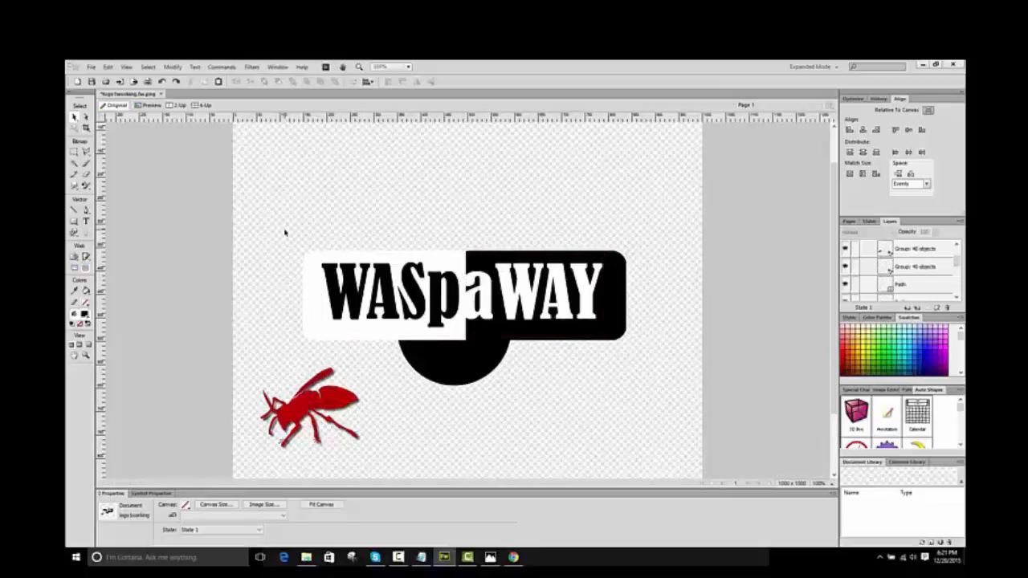
left_click_drag(285, 233, 647, 373)
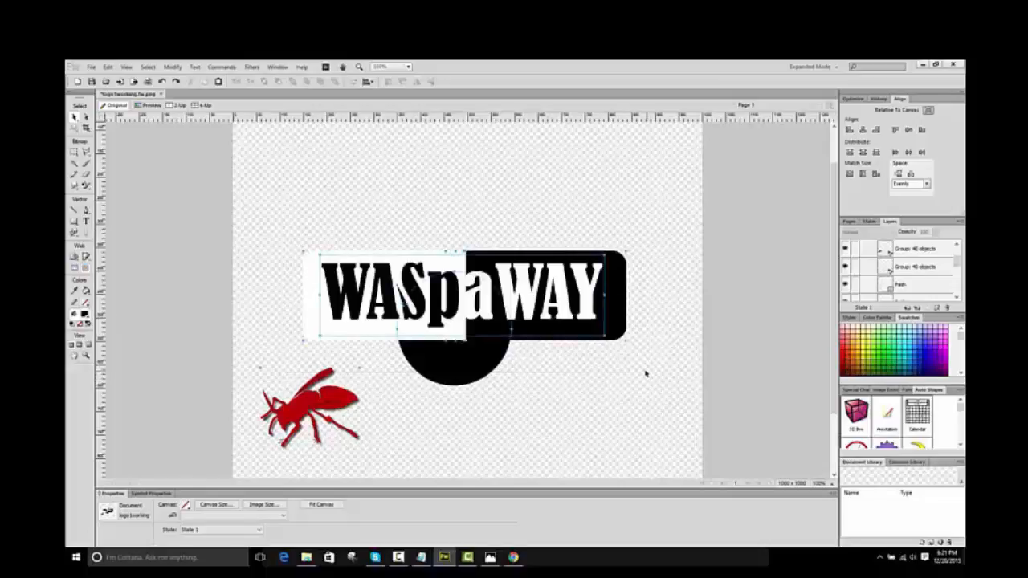
left_click(380, 453)
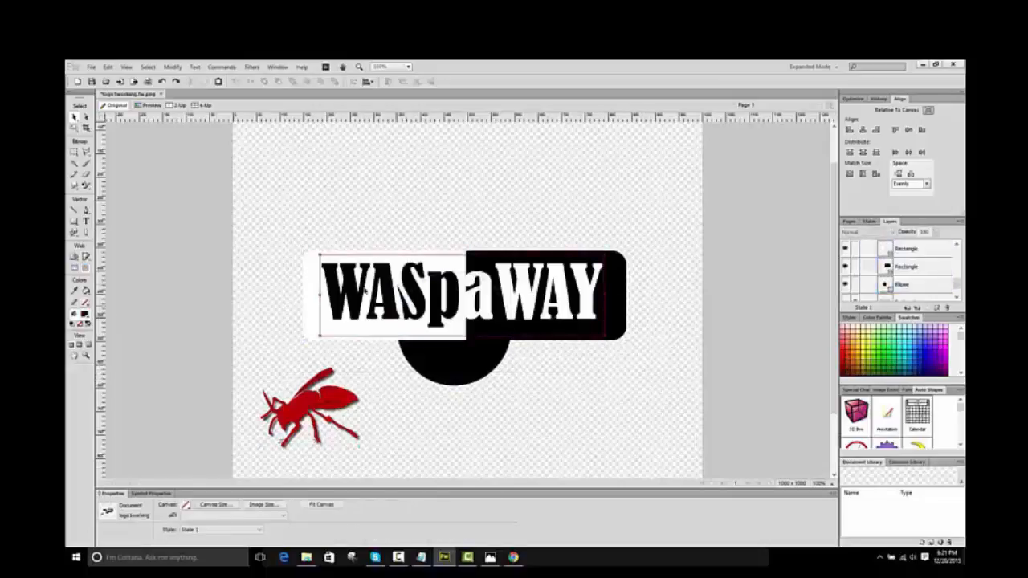
left_click_drag(323, 237, 623, 358)
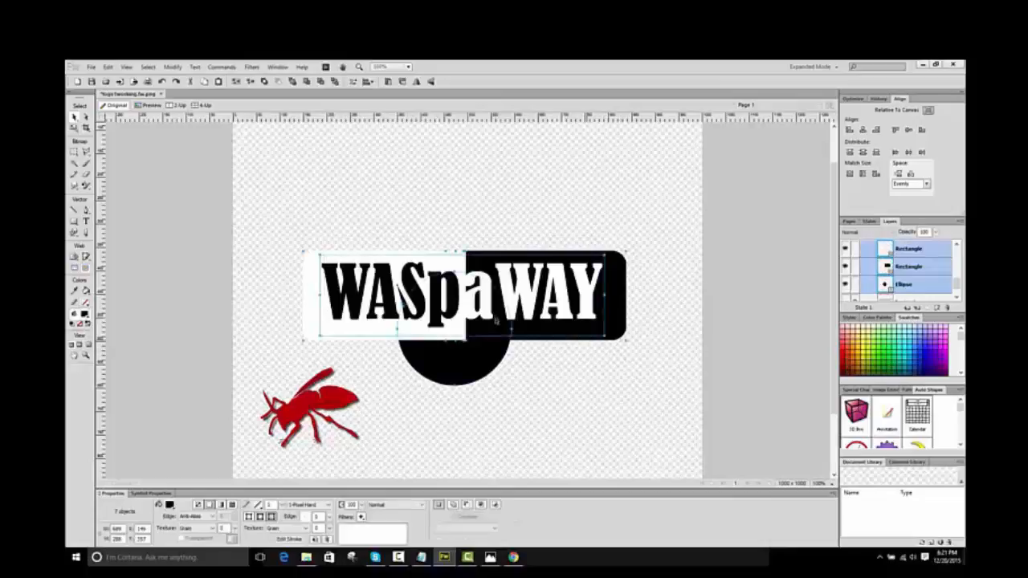
right_click(496, 242)
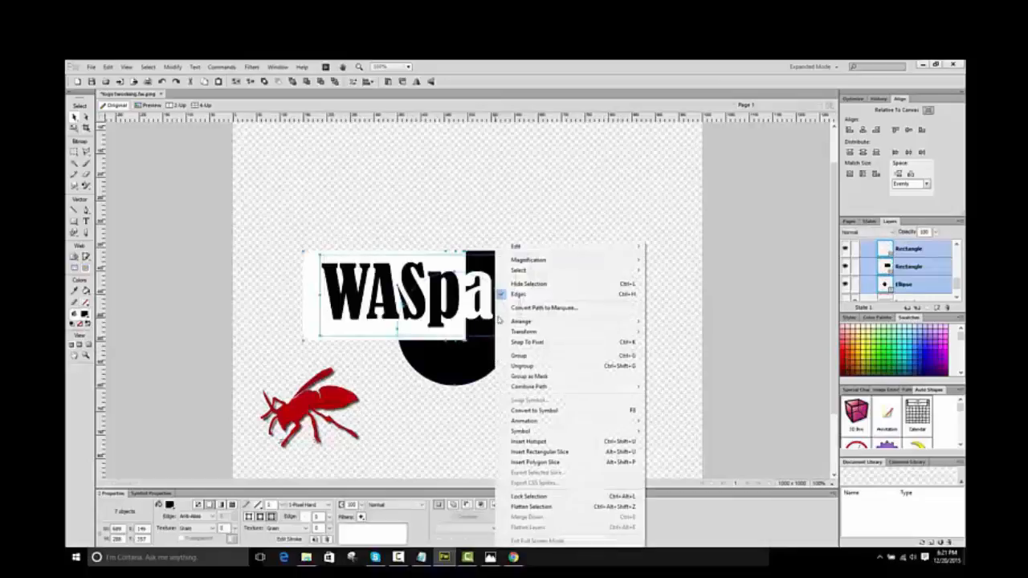
left_click(531, 355)
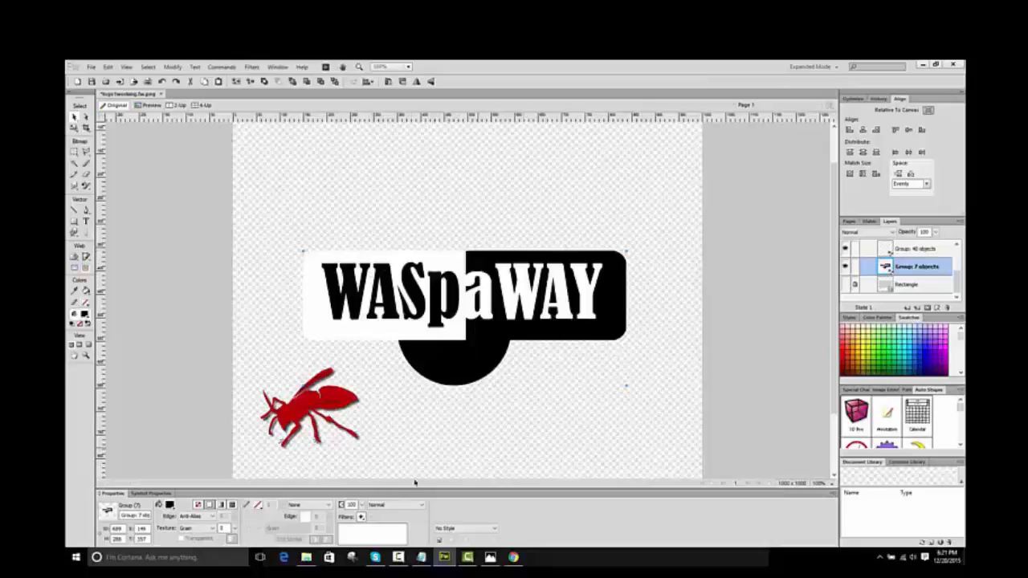
Add a Drop Shadow to the grouped logo with distance 16, softness 12, opacity 65% and angle 315
left_click(362, 517)
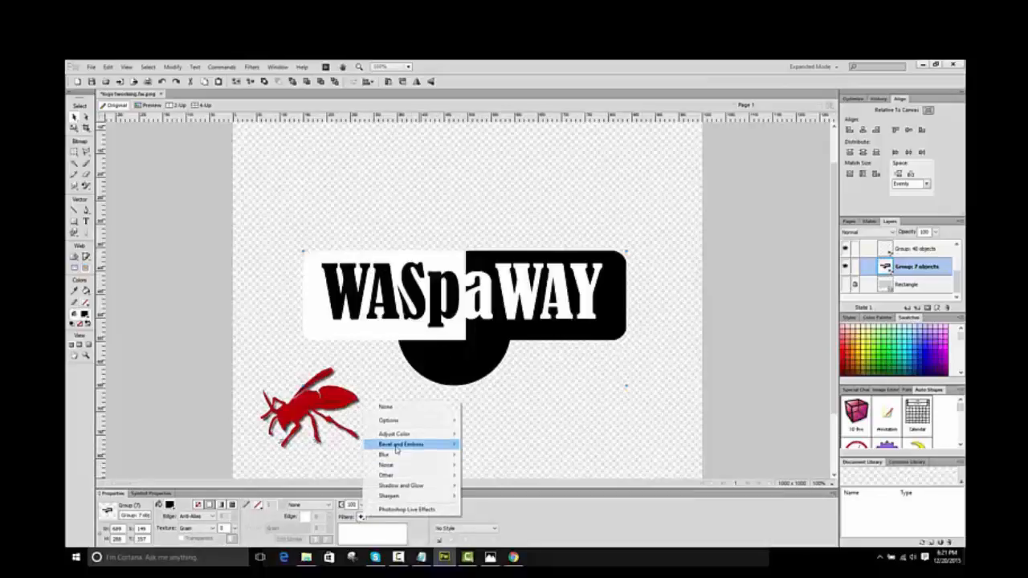
mouse_move(431, 487)
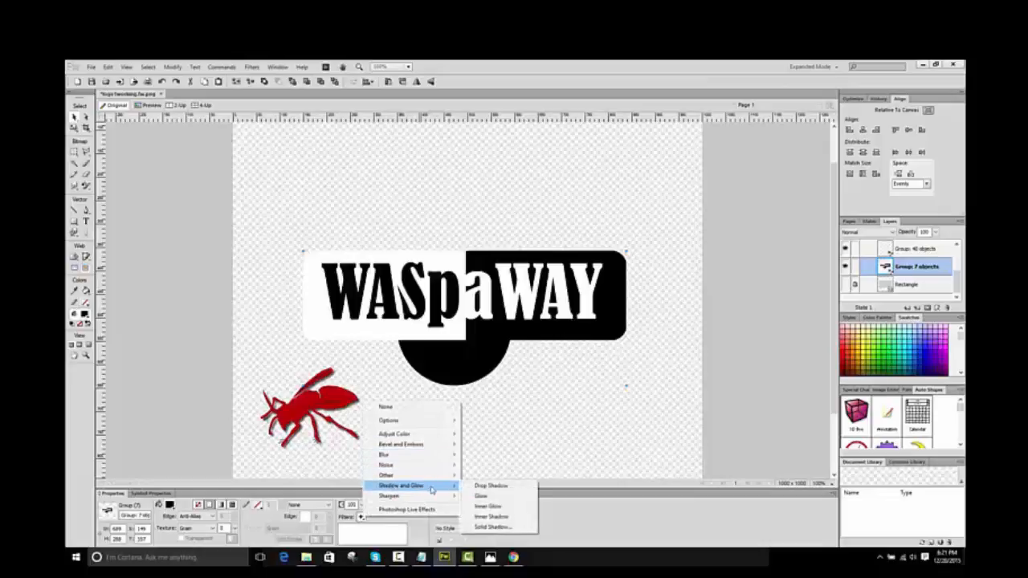
left_click(489, 486)
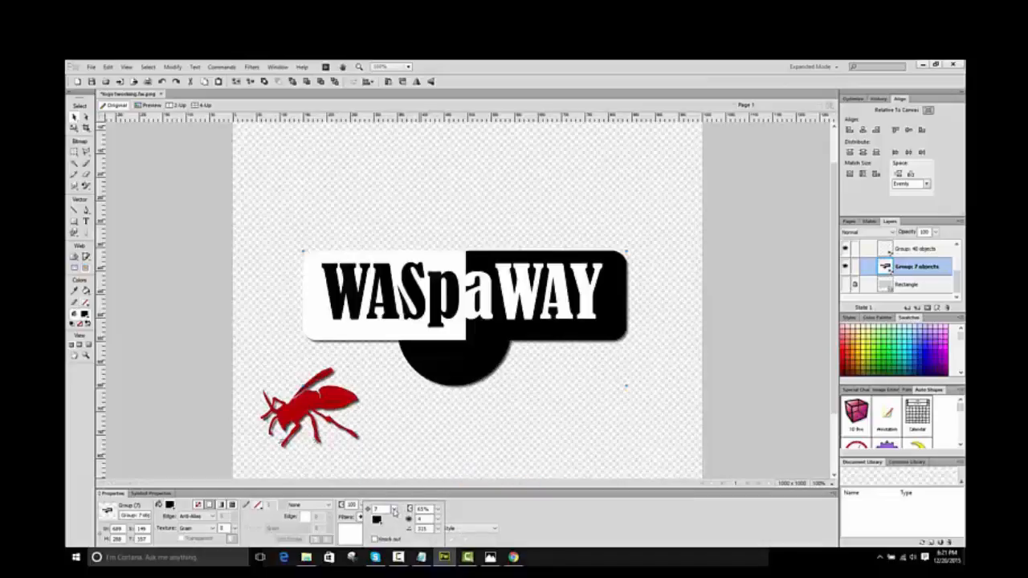
left_click_drag(395, 511, 440, 503)
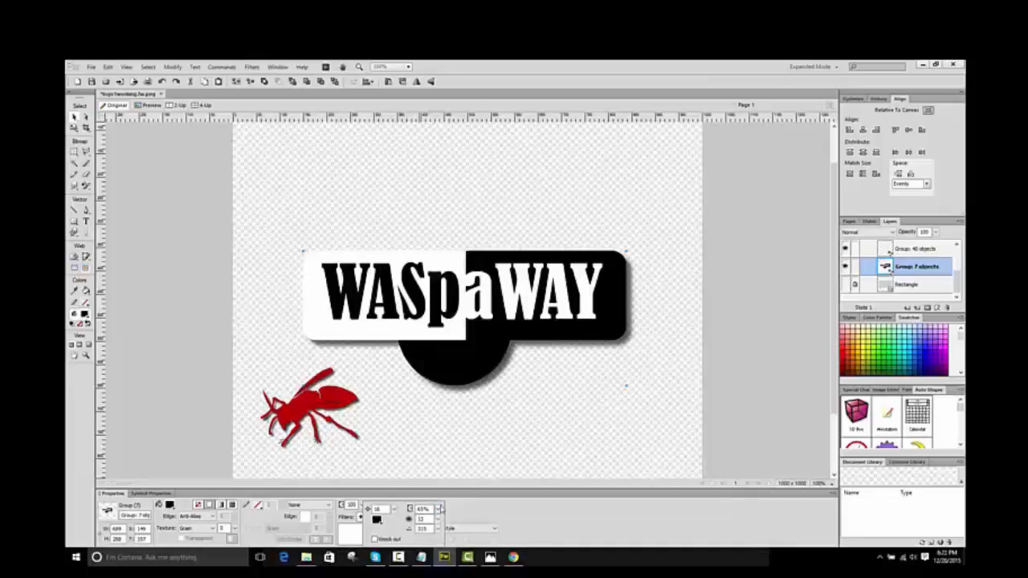
left_click(497, 438)
Move the grouped logo up and slightly right, and place the red wasp over its black half circle
left_click_drag(503, 345, 503, 323)
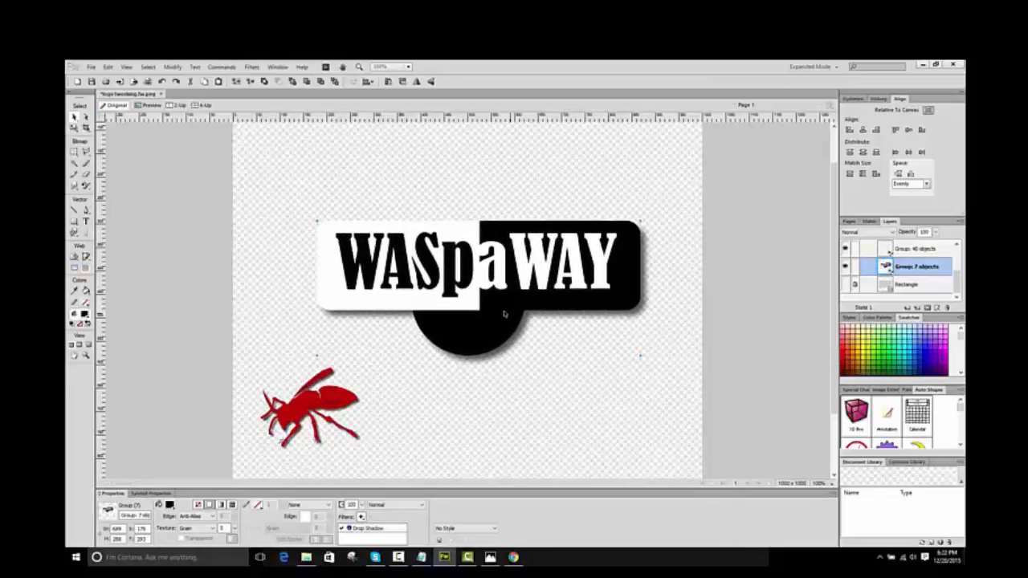
left_click(470, 414)
left_click_drag(312, 403, 461, 318)
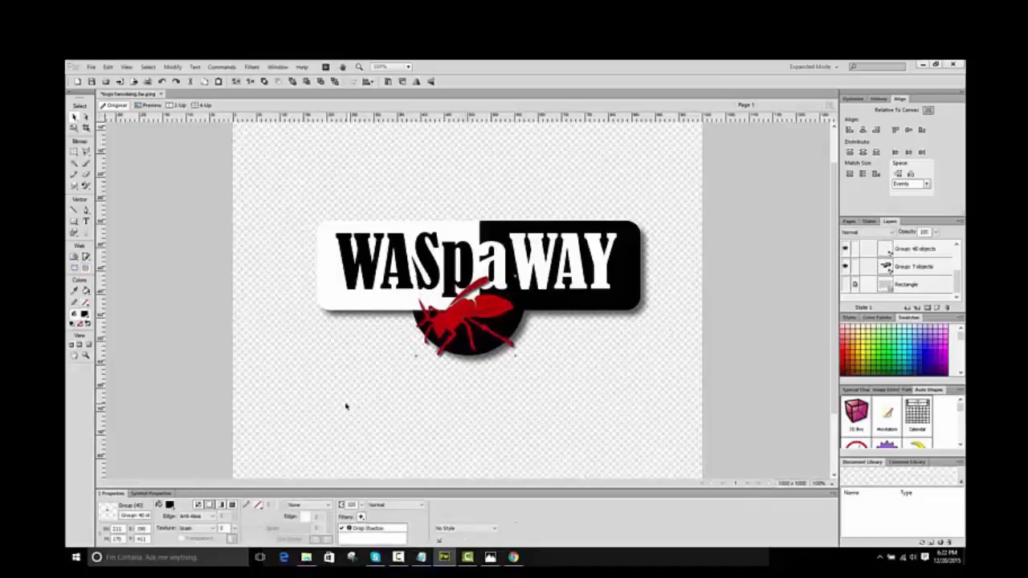
left_click(428, 406)
Save the document, and crop the canvas around the finished logo to about 884 × 483 pixels
left_click(91, 82)
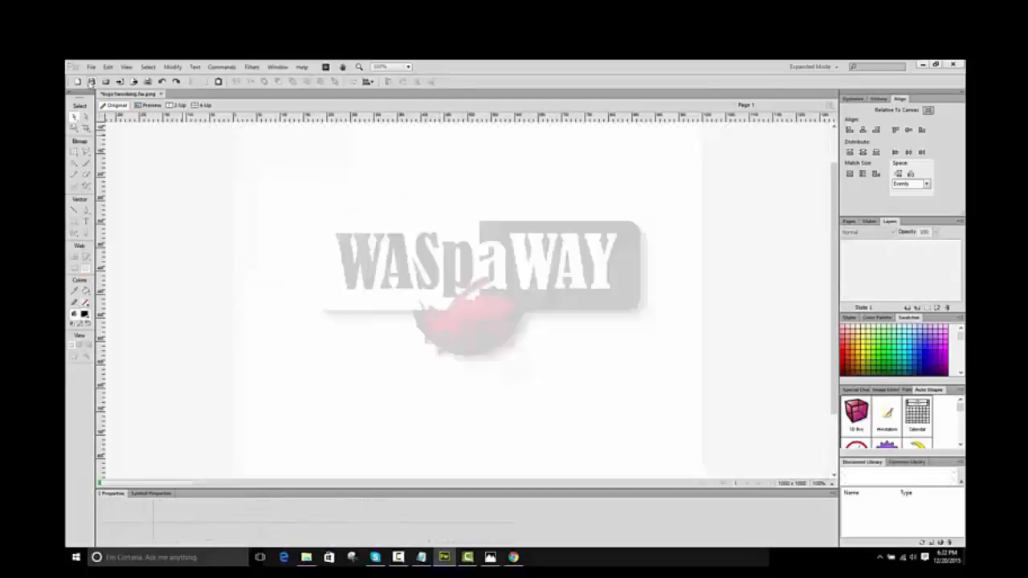
left_click(86, 127)
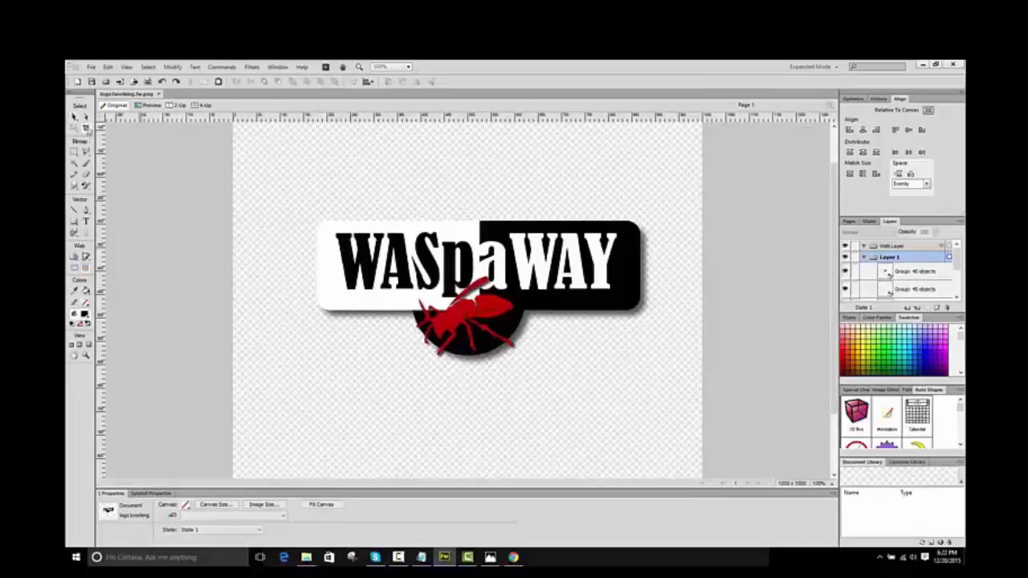
left_click_drag(271, 164, 685, 391)
double_click(518, 263)
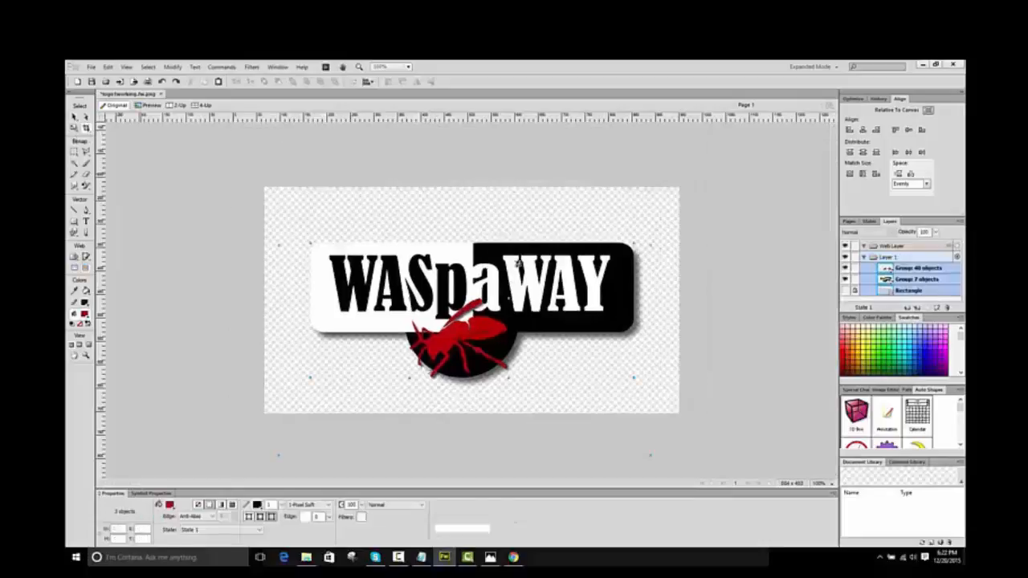
Save a copy of the cropped logo as Logo1_master in Fireworks PNG format in the logo_design folder, and deselect everything
left_click(91, 66)
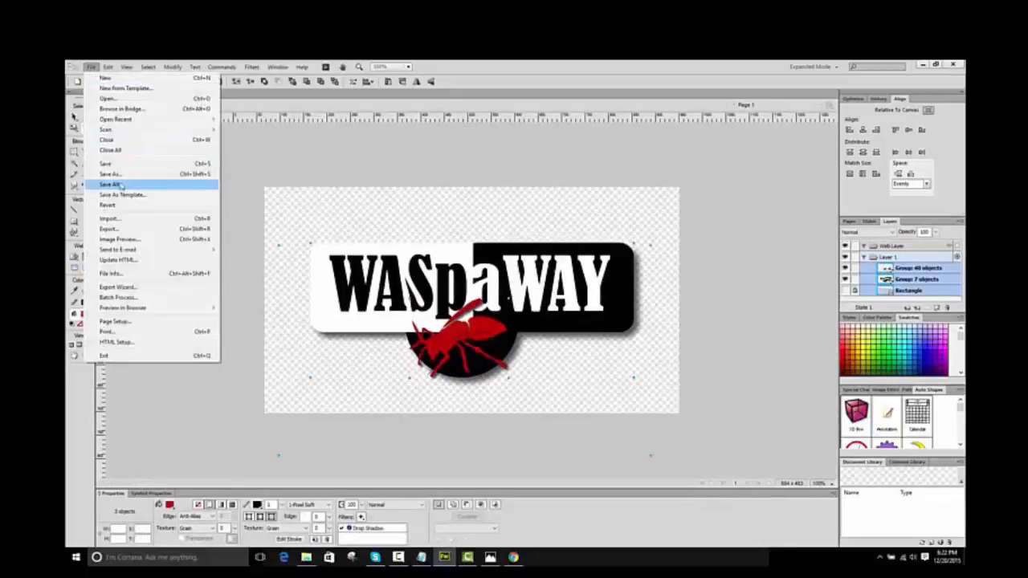
left_click(110, 174)
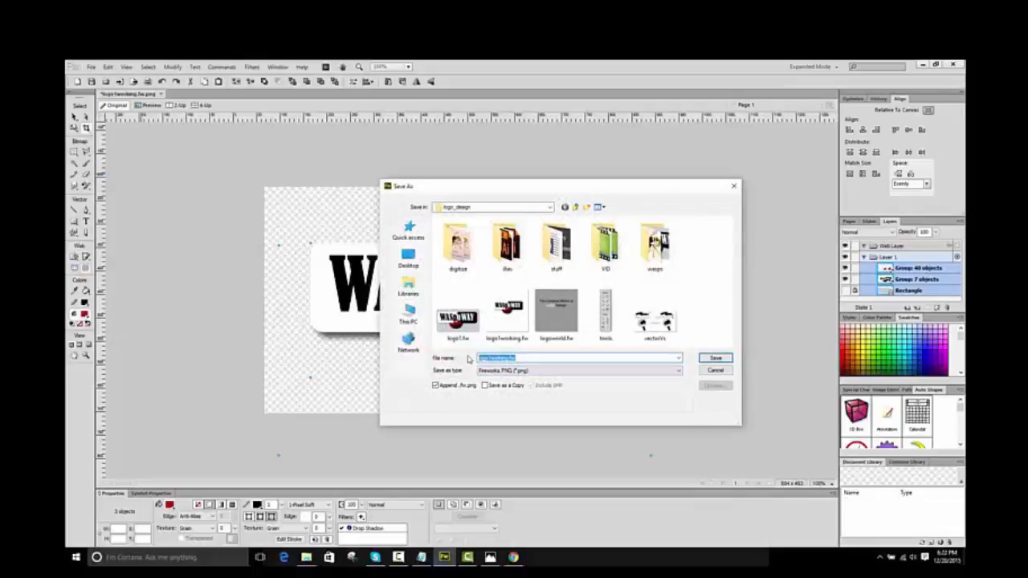
type("l")
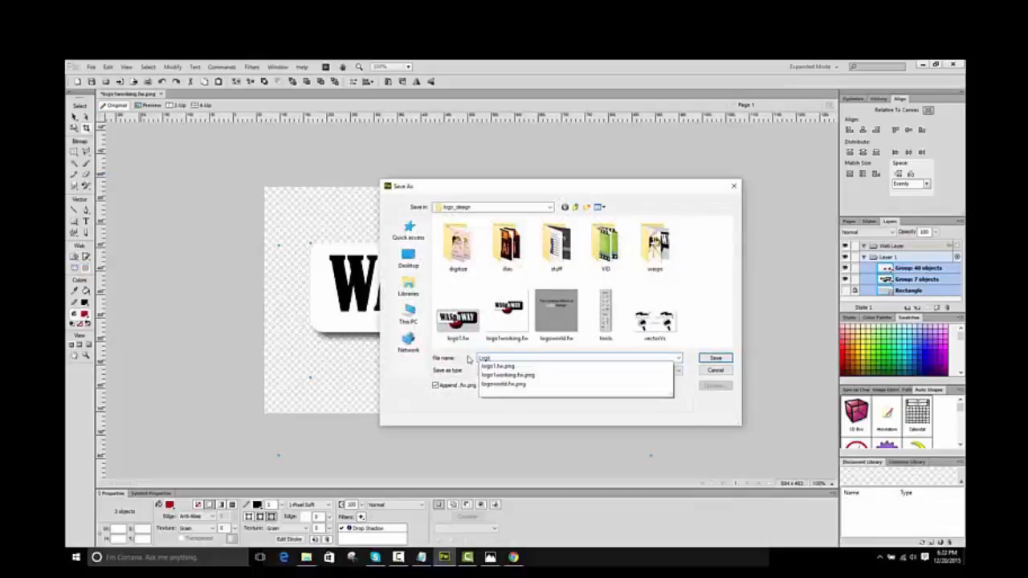
type("ogo1_master")
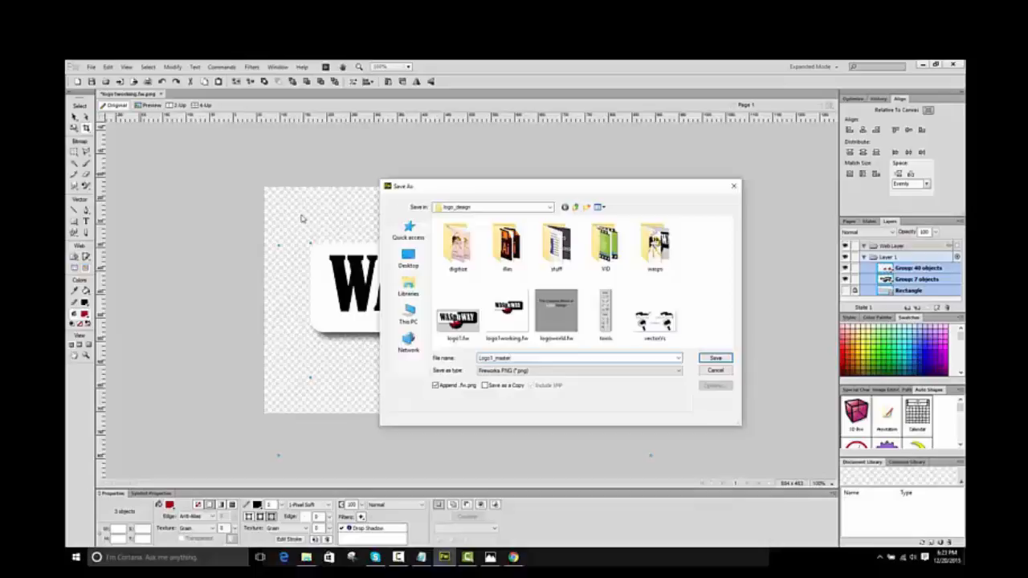
key("Return")
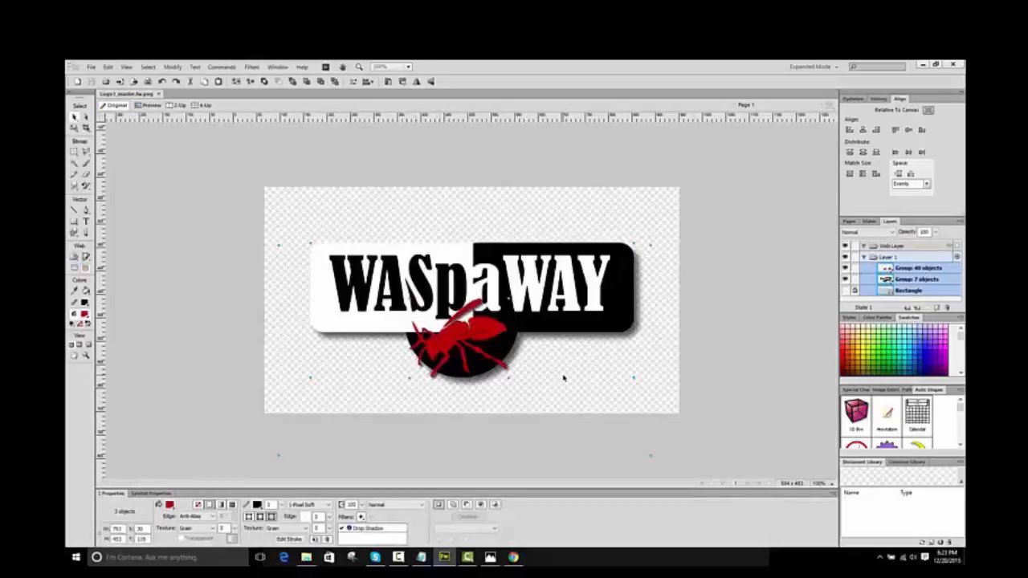
left_click(592, 427)
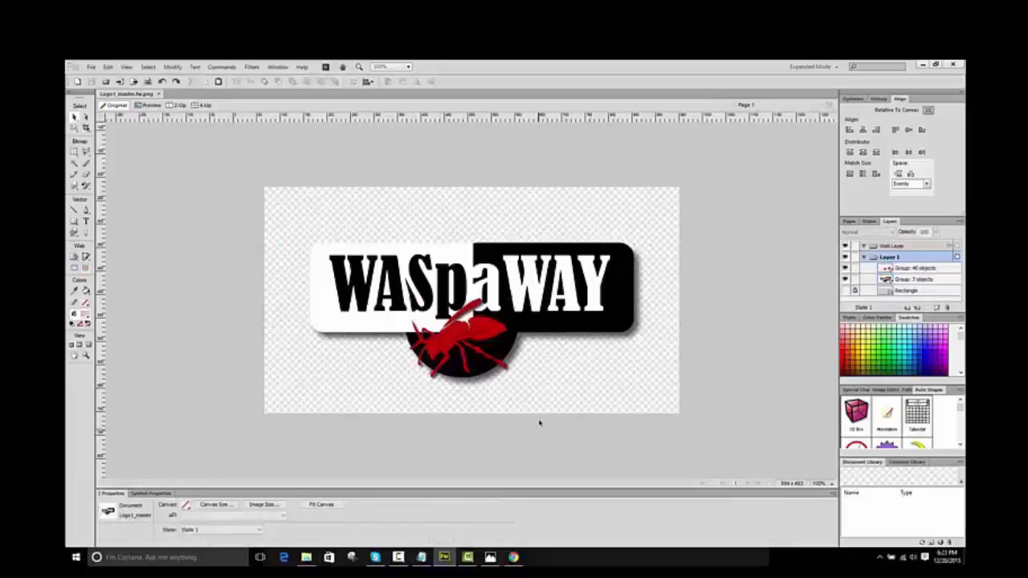